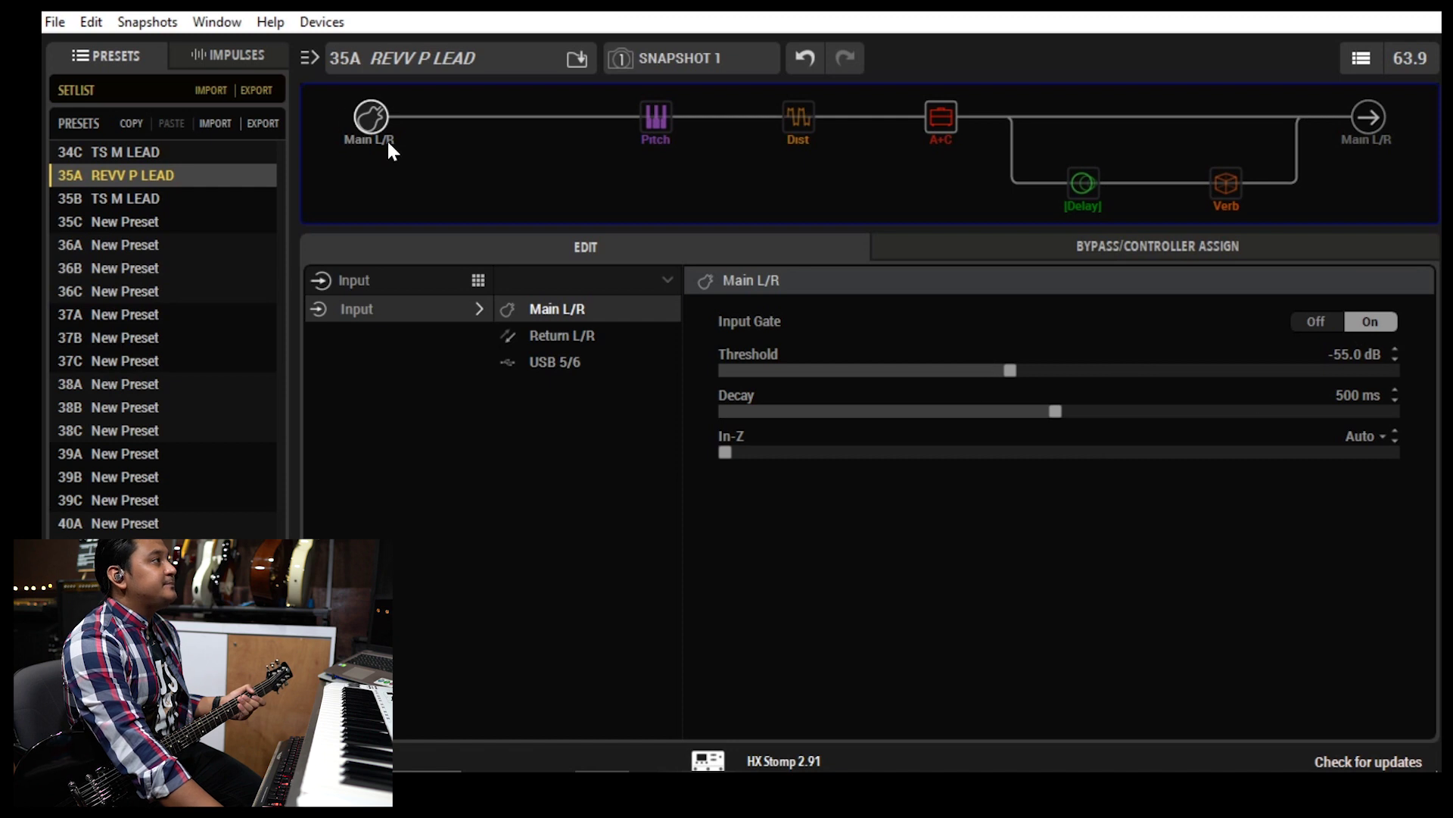
Review the REVV P LEAD signal chain block by block, viewing the pitch, distortion, amp and cab, delay and reverb settings.
click(516, 117)
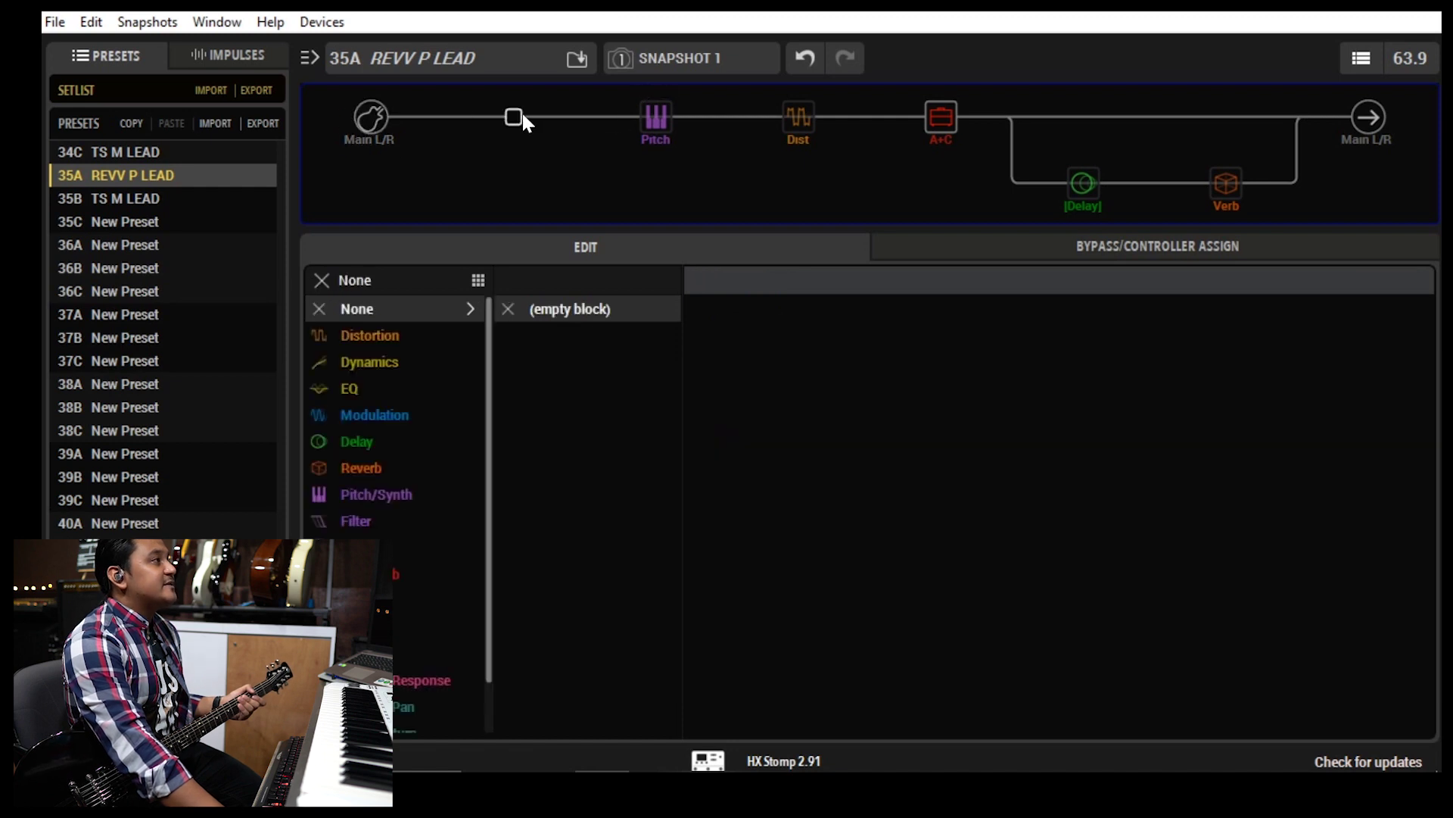
click(656, 116)
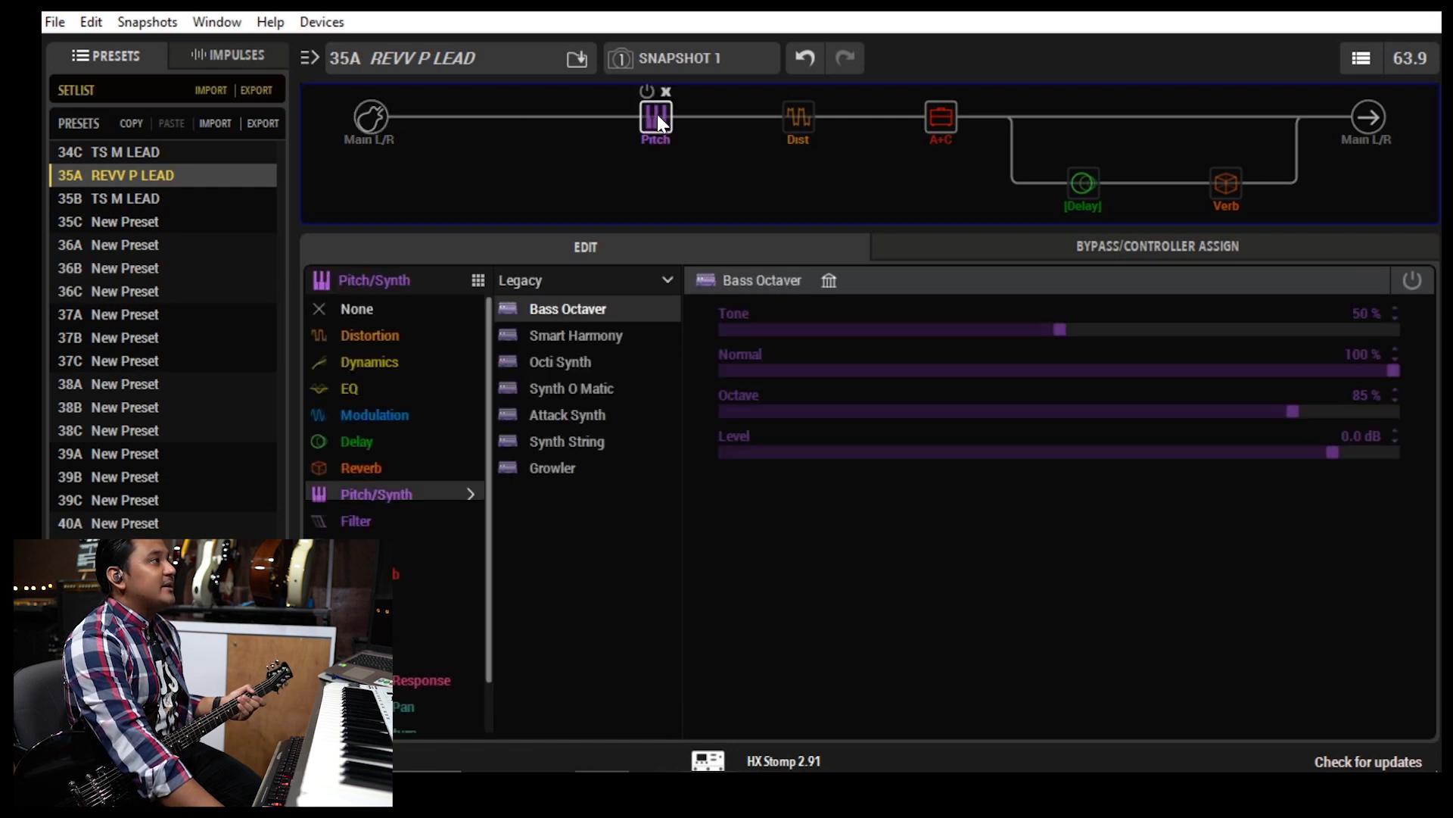
click(797, 121)
click(943, 115)
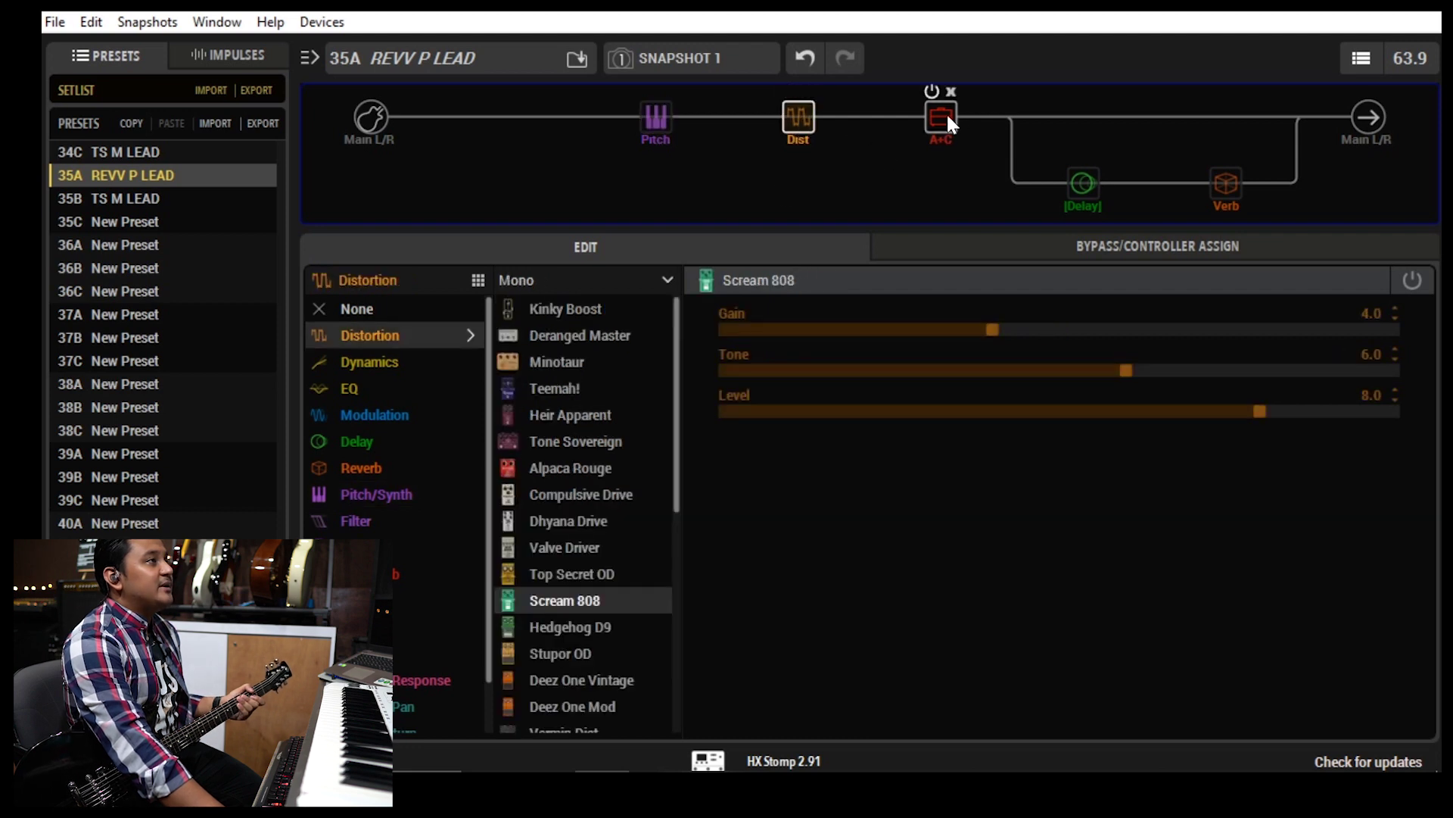
click(1082, 181)
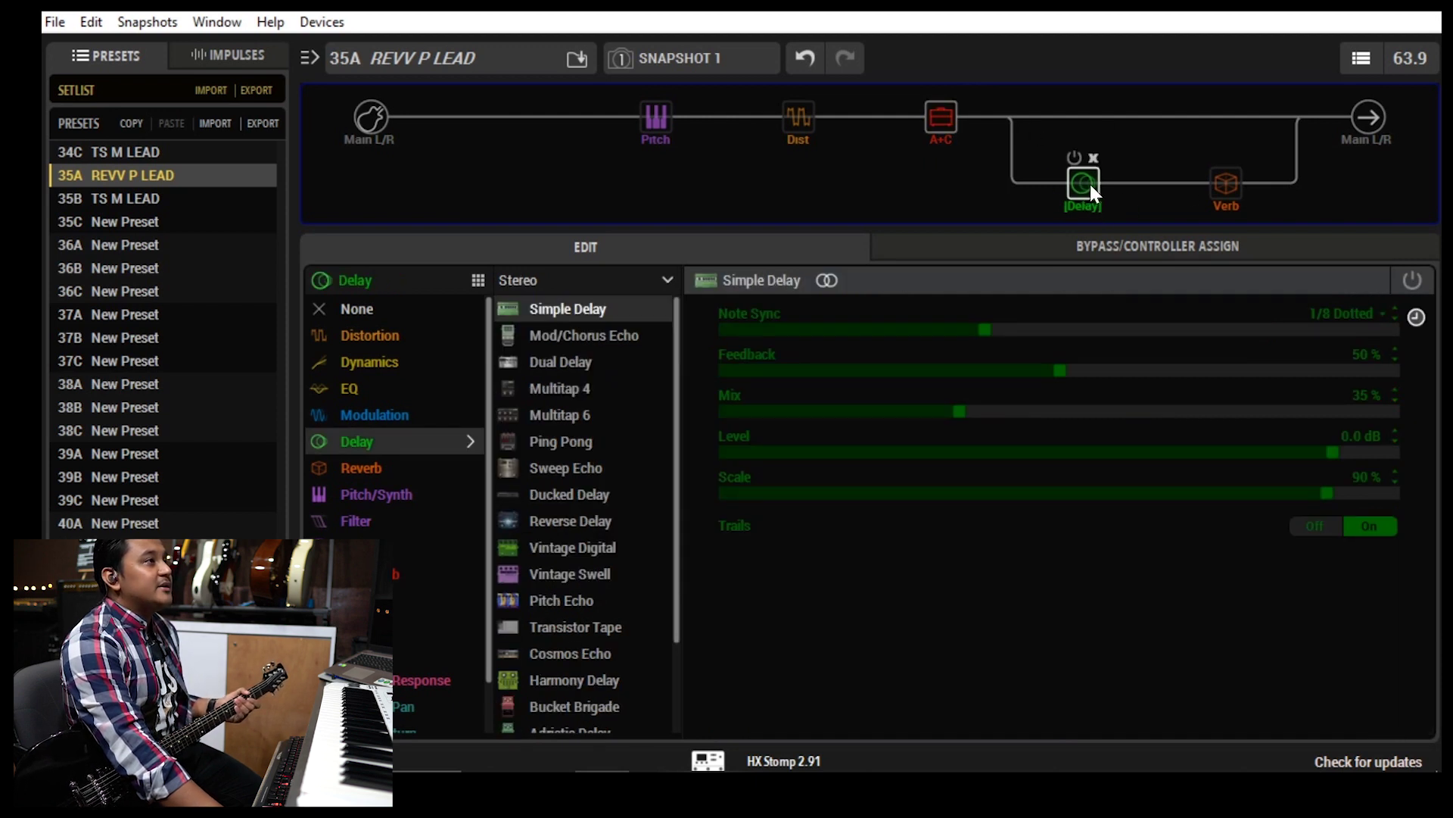
click(1220, 191)
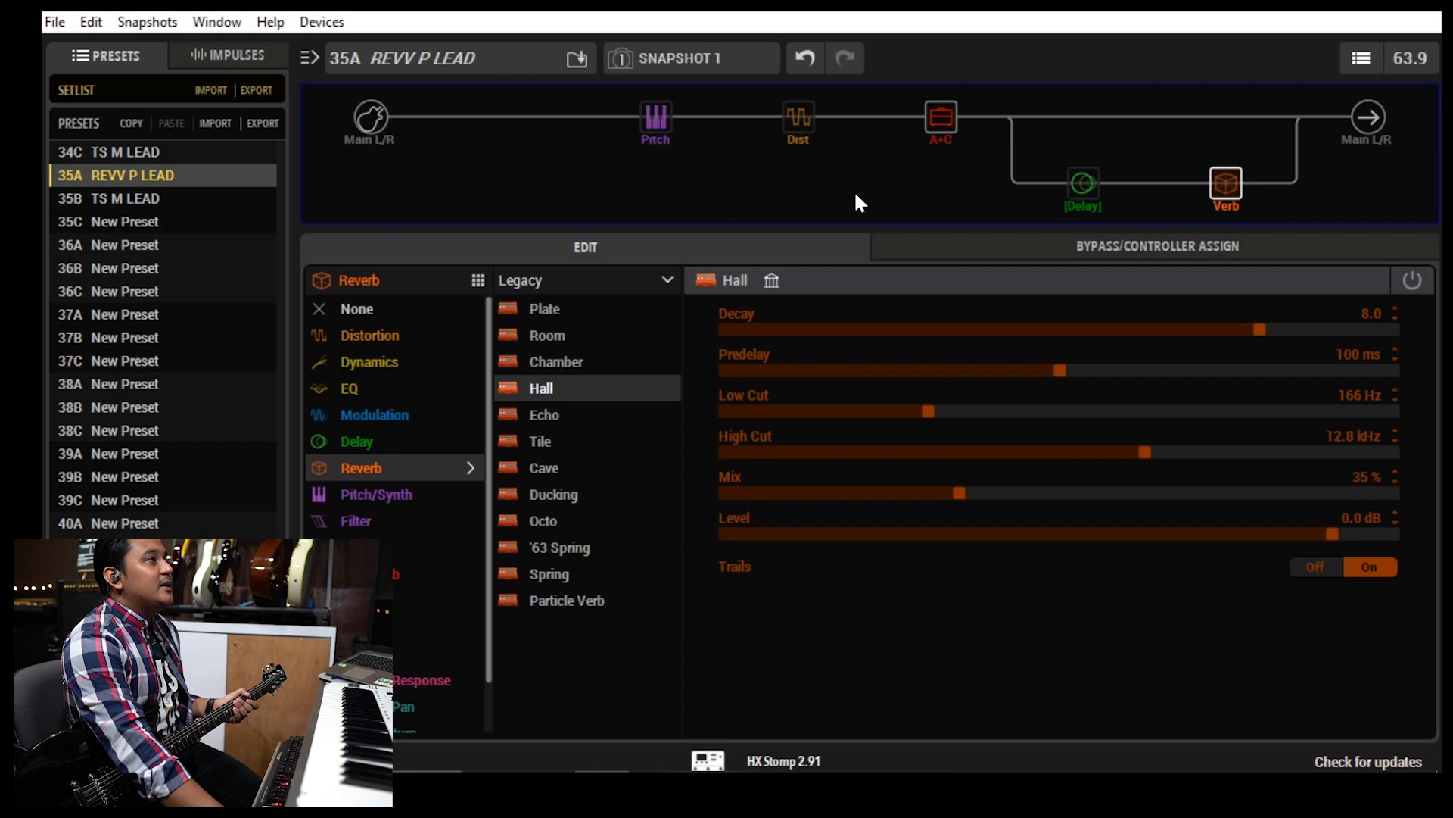
click(952, 129)
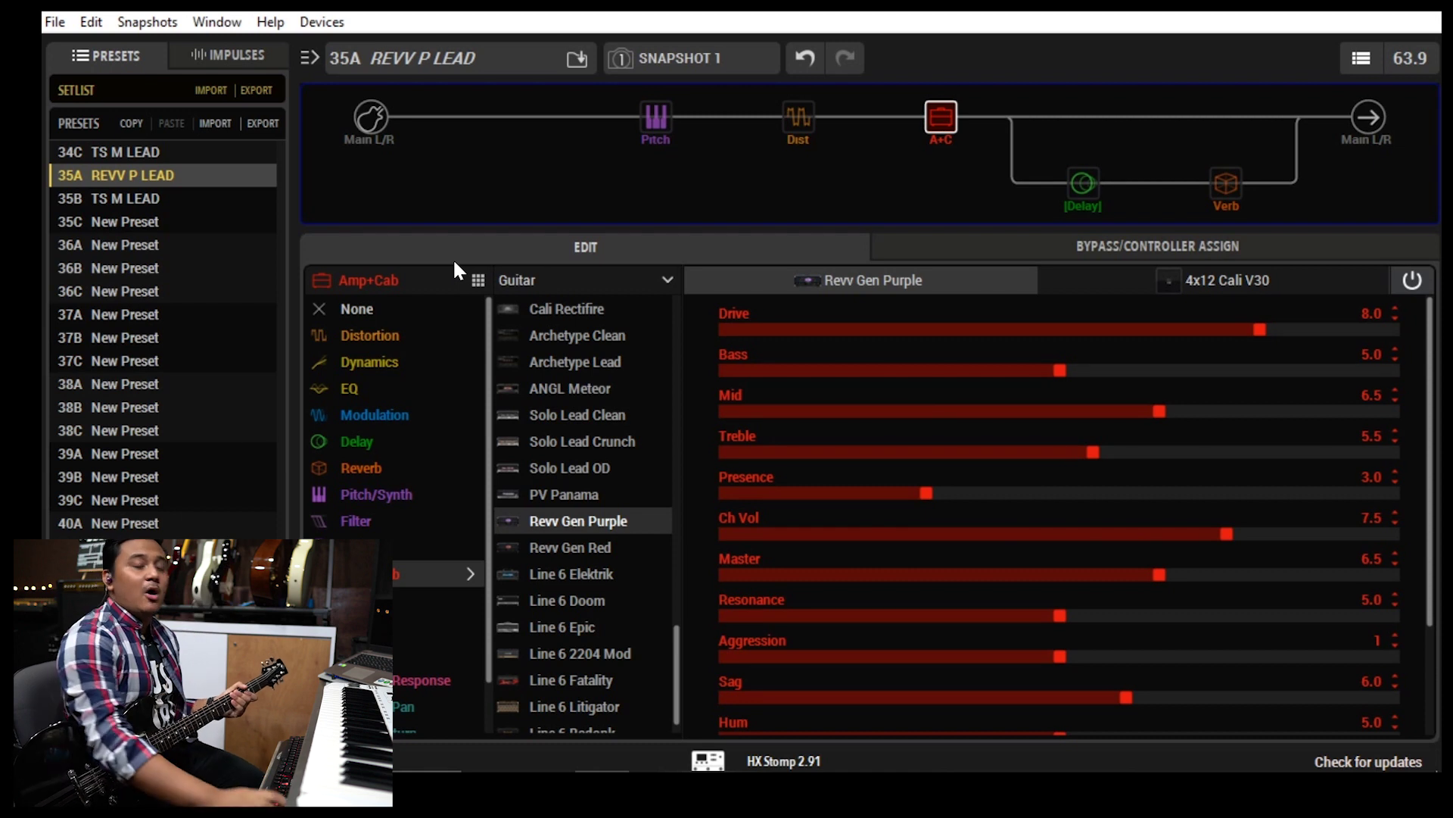
click(516, 118)
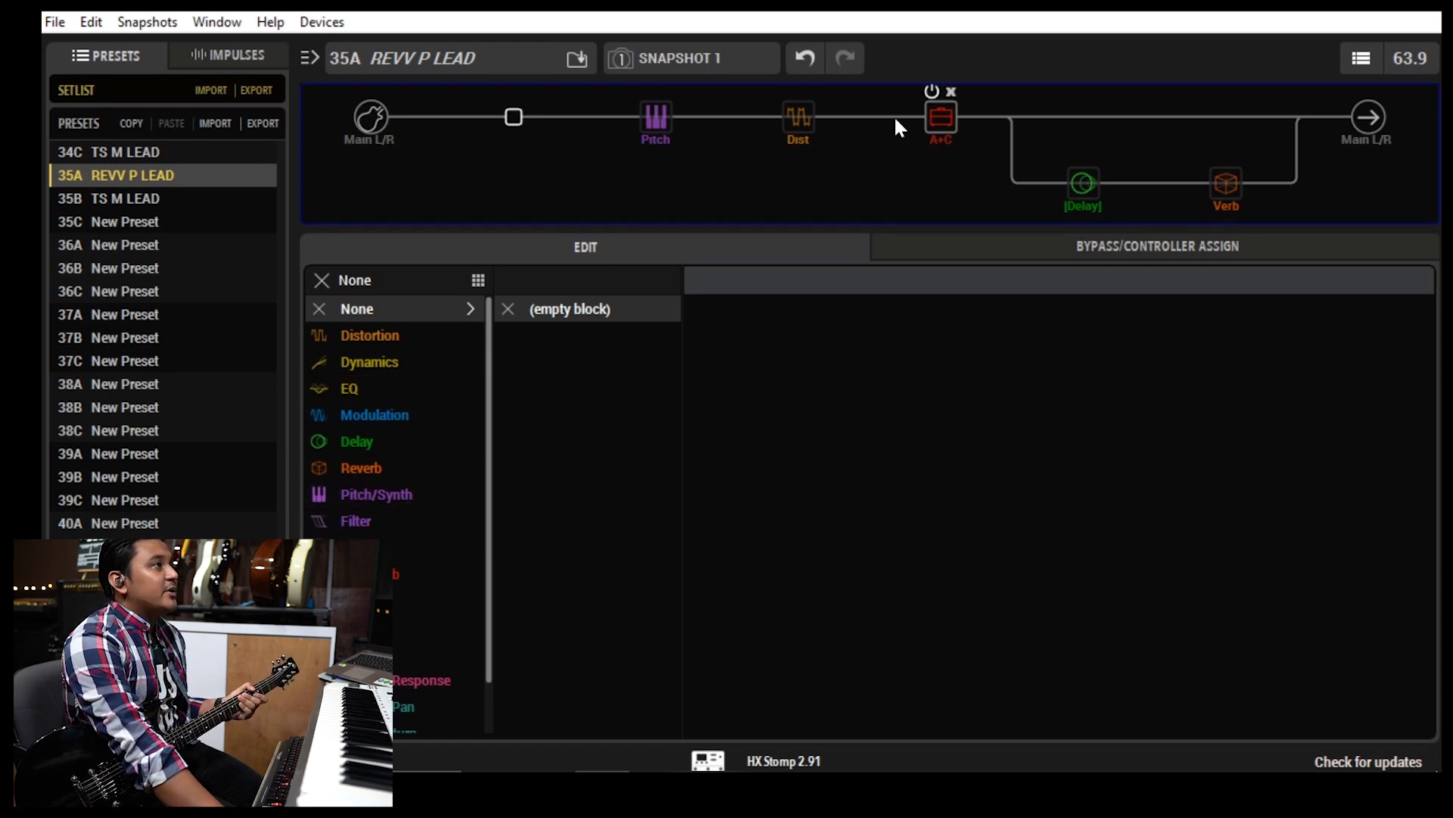
Examine the Revv Gen Purple amp in the model list and read through all its parameters from Drive to Bias X.
click(938, 118)
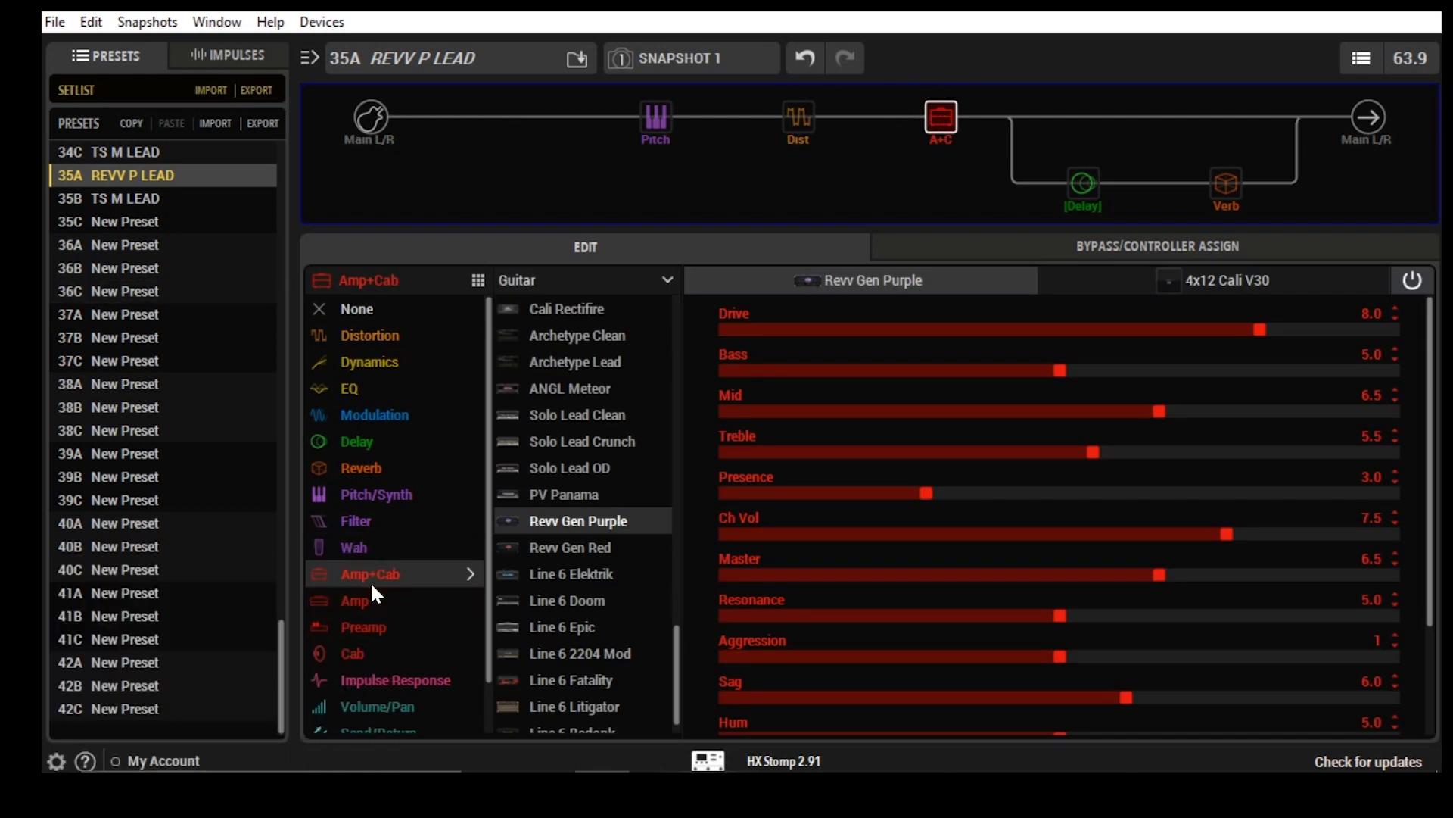
mouse_move(674, 641)
mouse_down()
mouse_move(683, 610)
mouse_move(693, 647)
mouse_up()
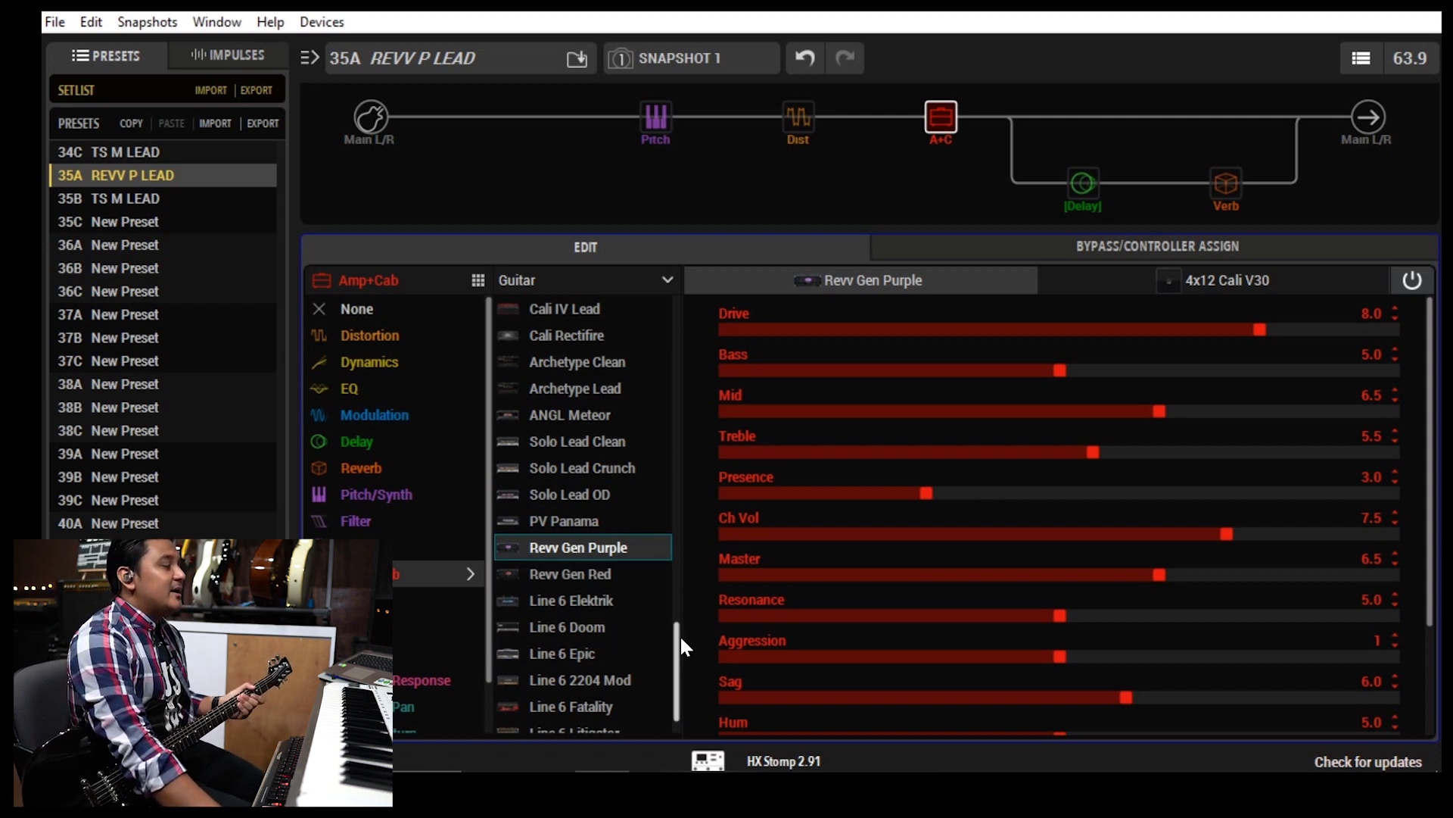
drag(680, 636, 673, 678)
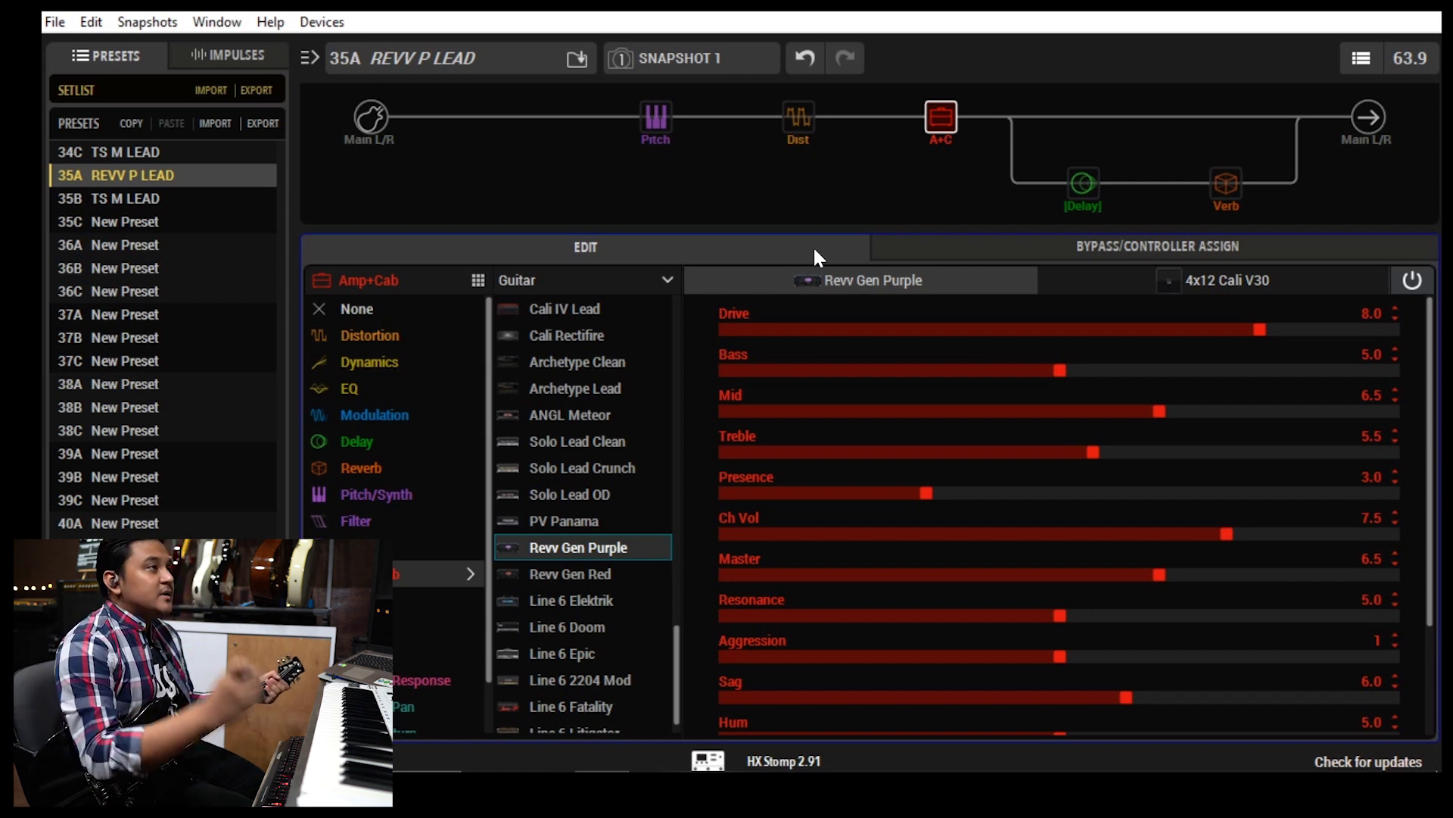
click(857, 197)
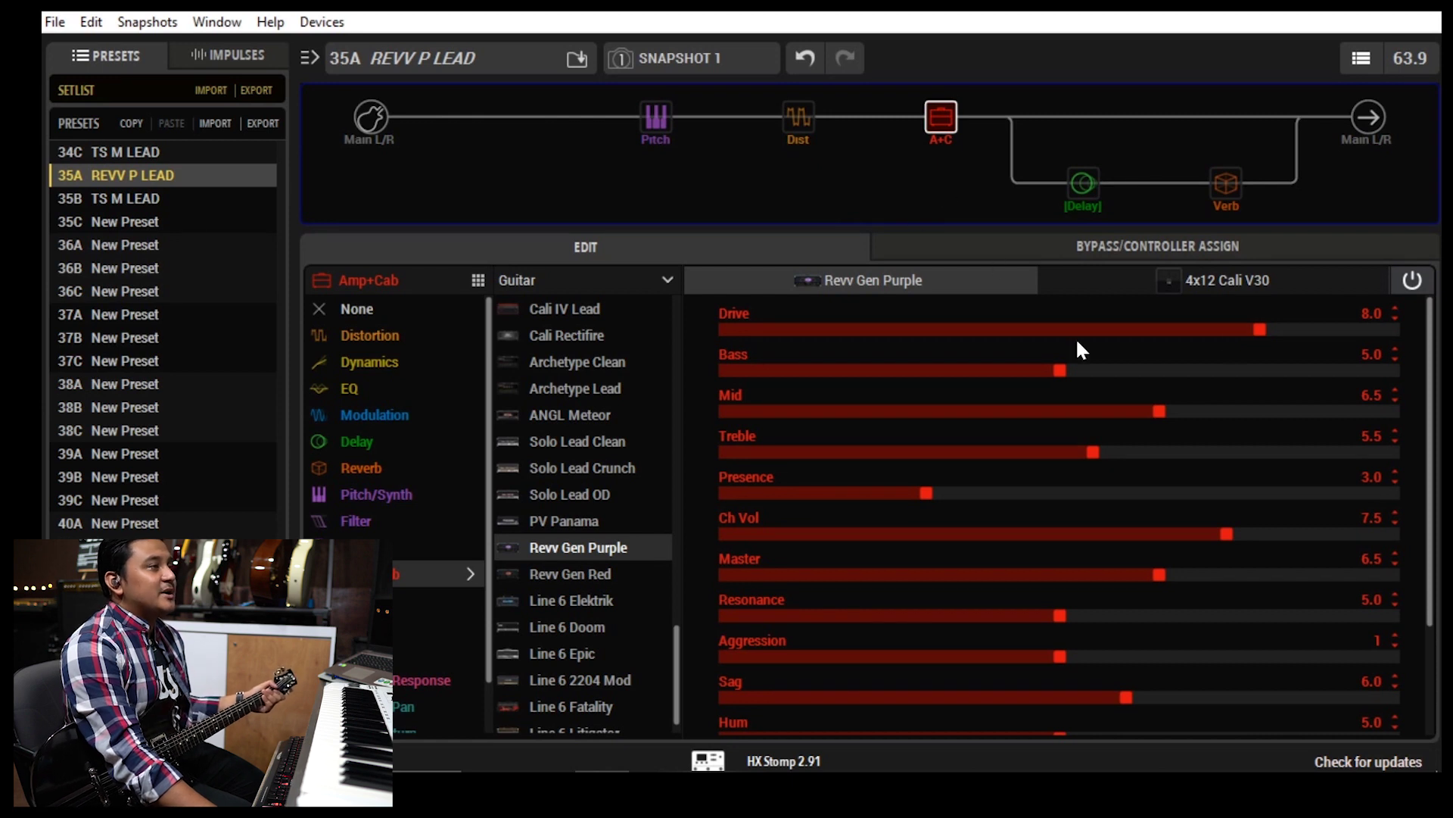
scroll(1416, 327, down, 1)
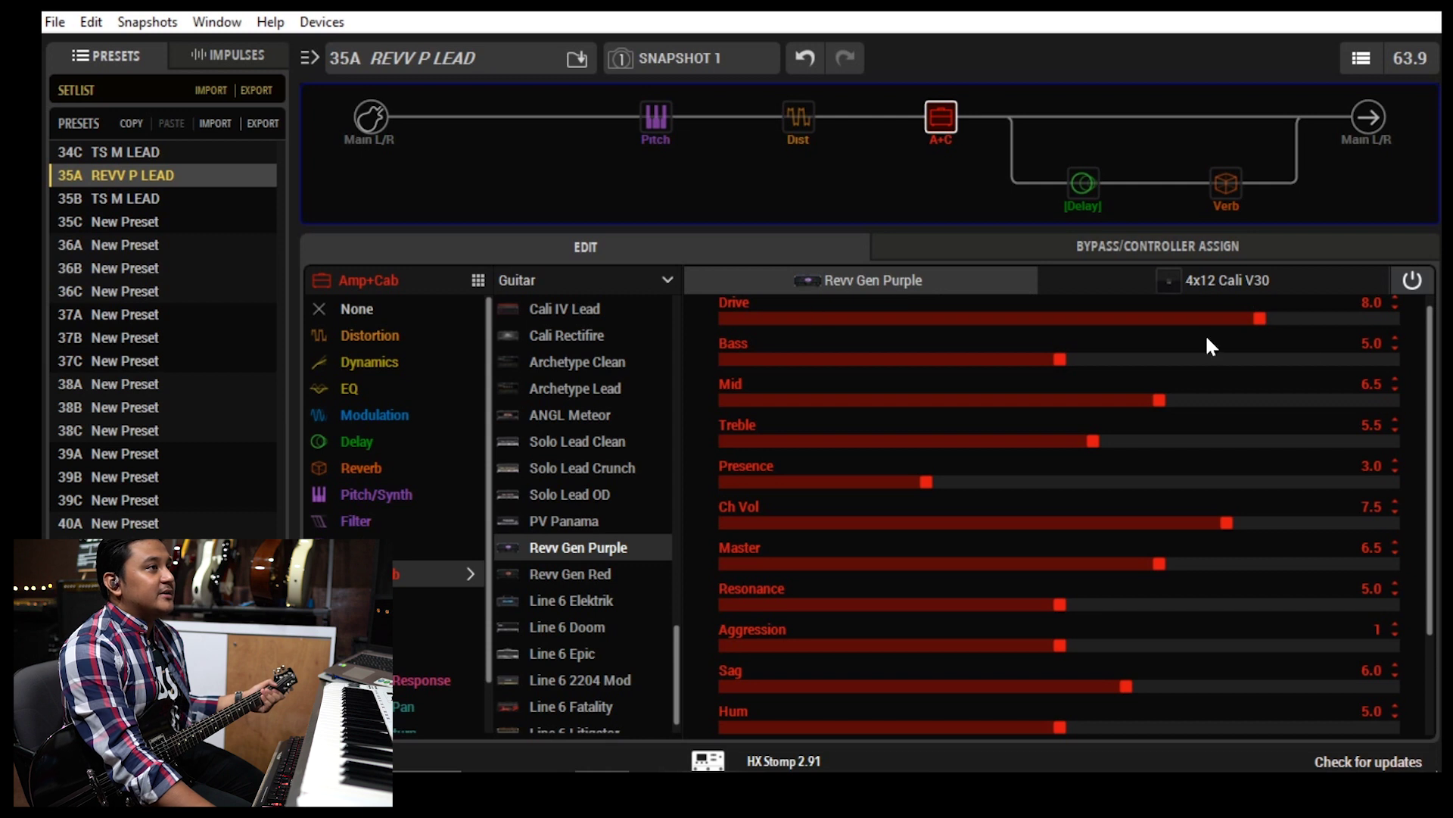
scroll(1430, 336, up, 1)
mouse_move(968, 144)
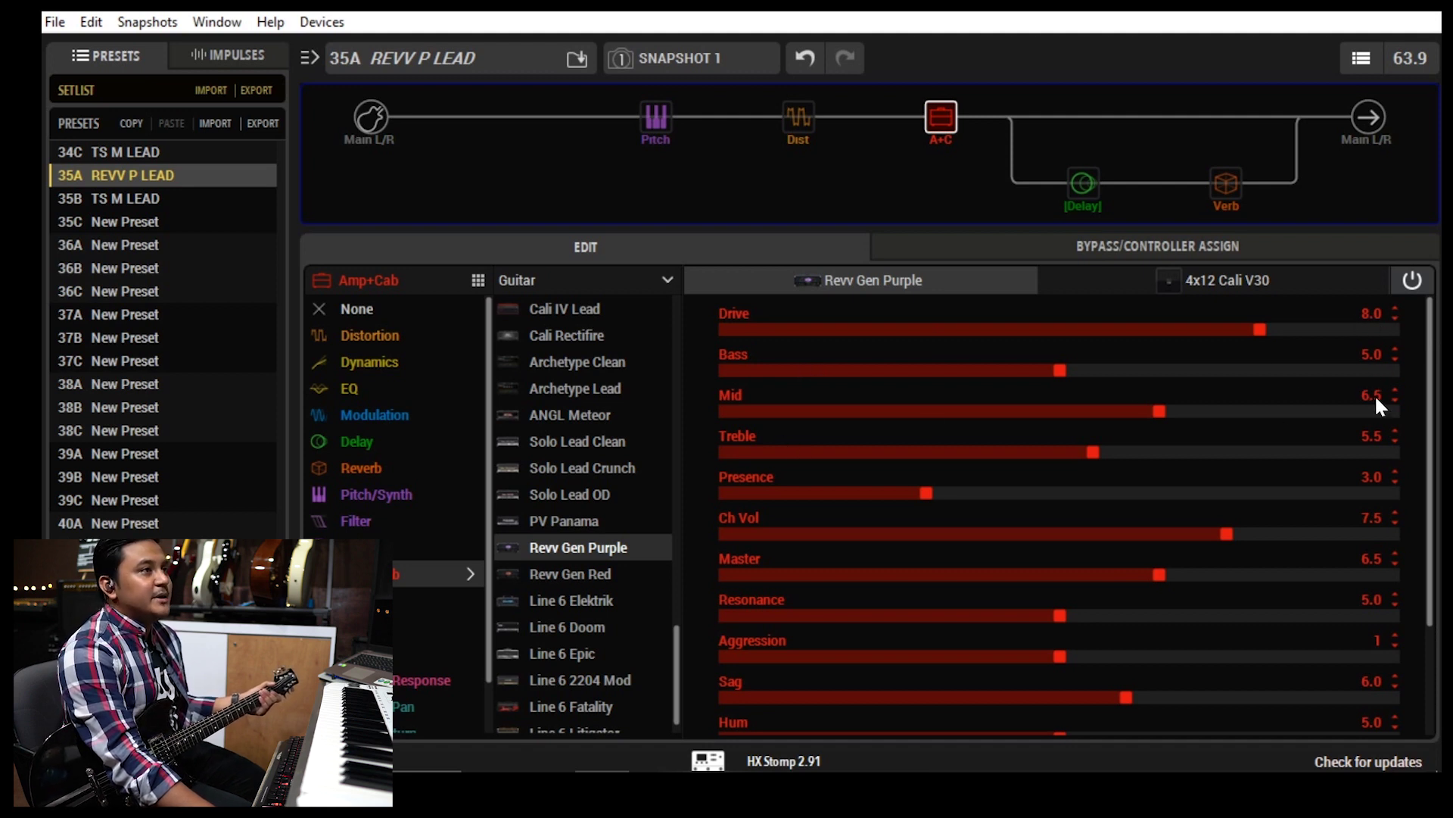
scroll(1423, 380, down, 3)
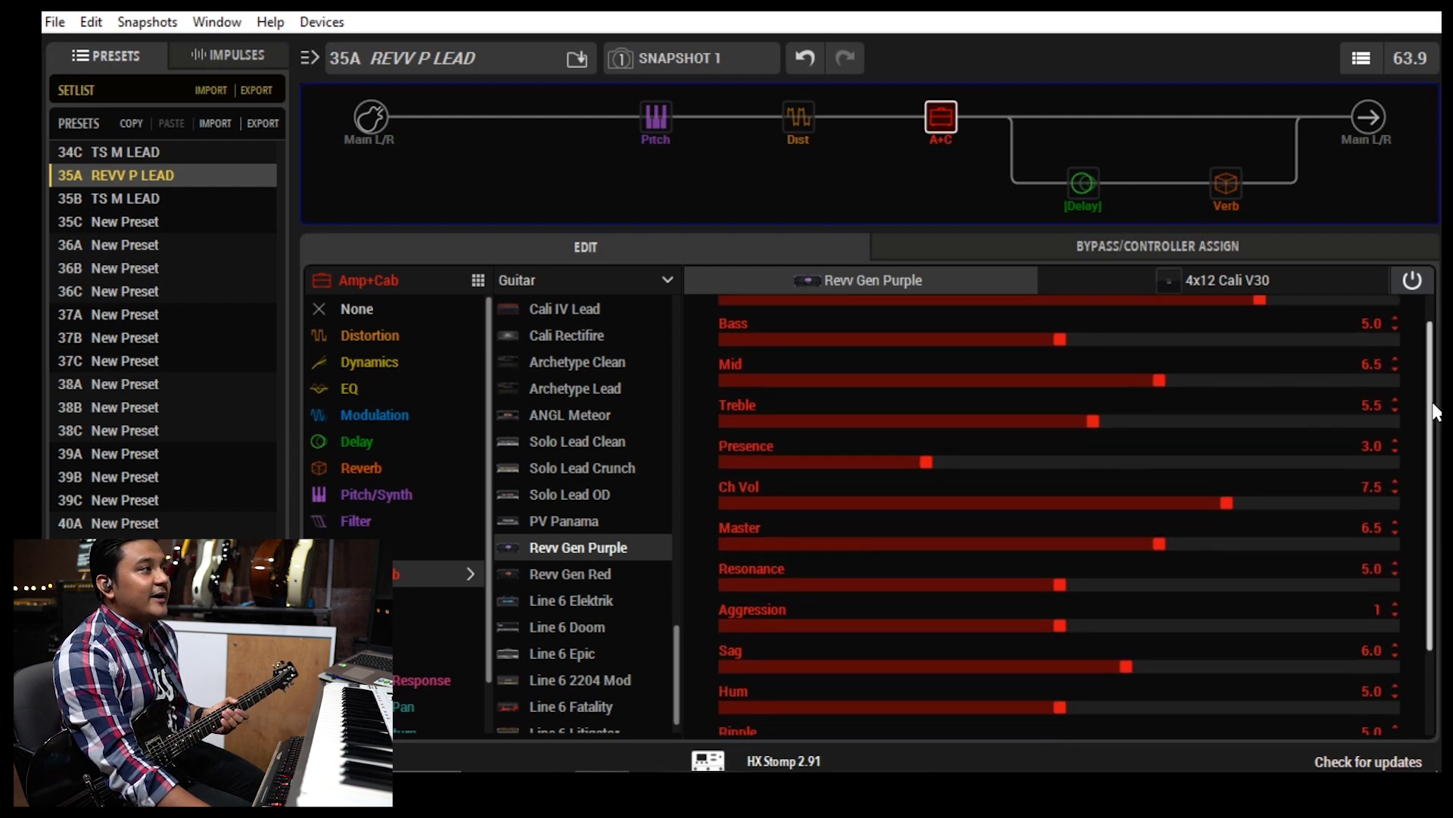
scroll(1438, 413, down, 1)
drag(1435, 408, 1435, 417)
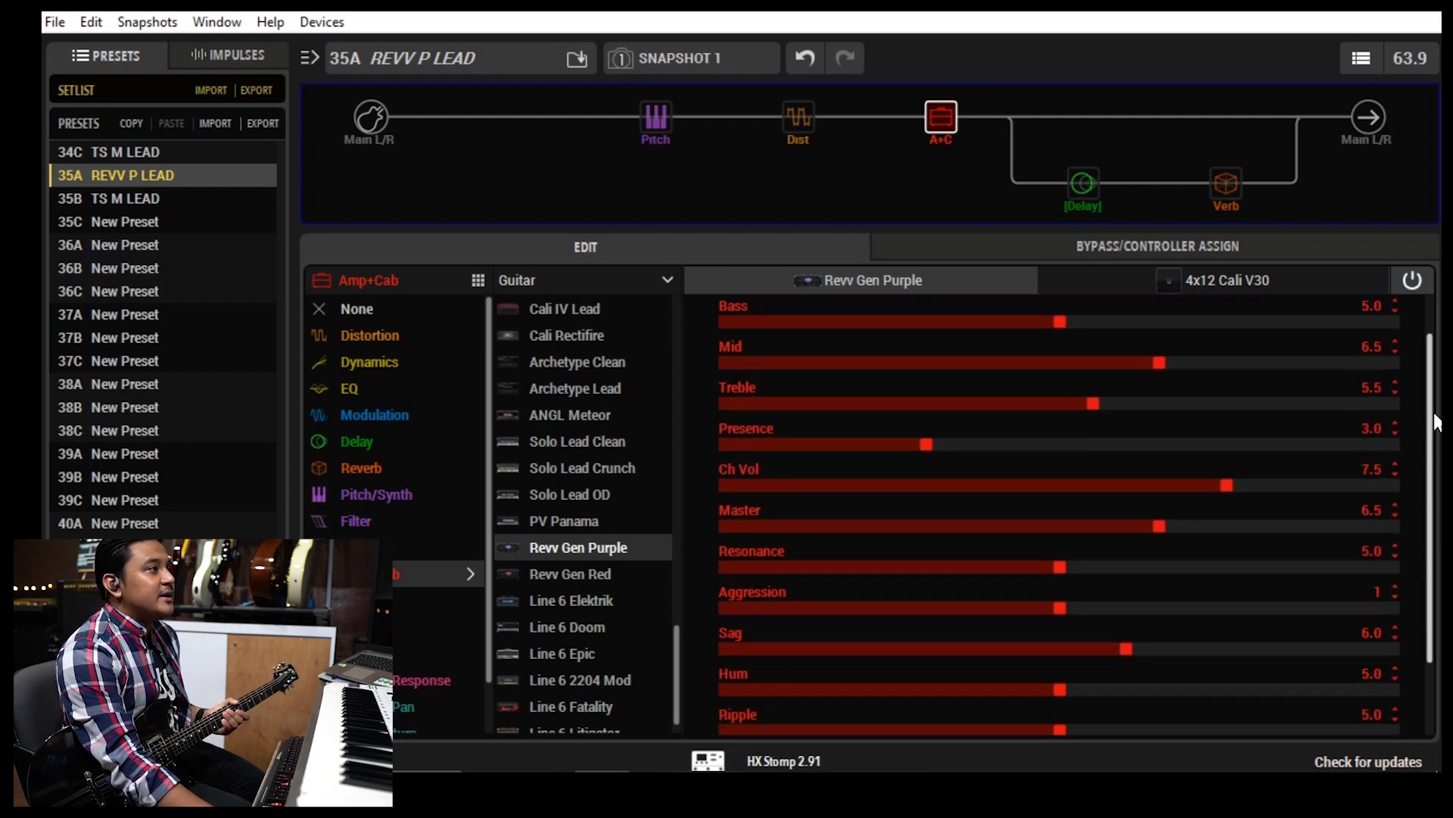
scroll(1436, 426, down, 3)
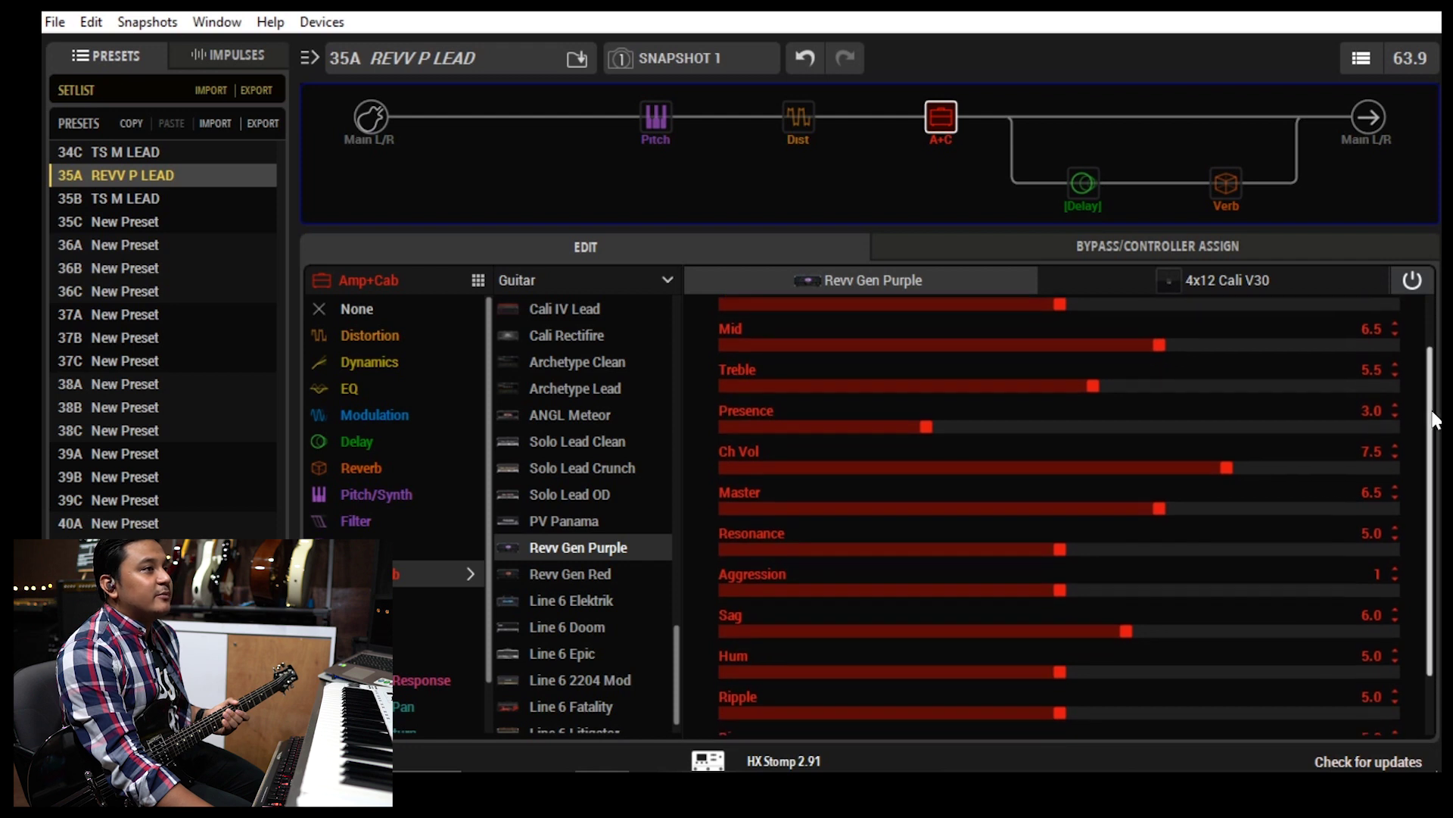
drag(1436, 429, 1438, 434)
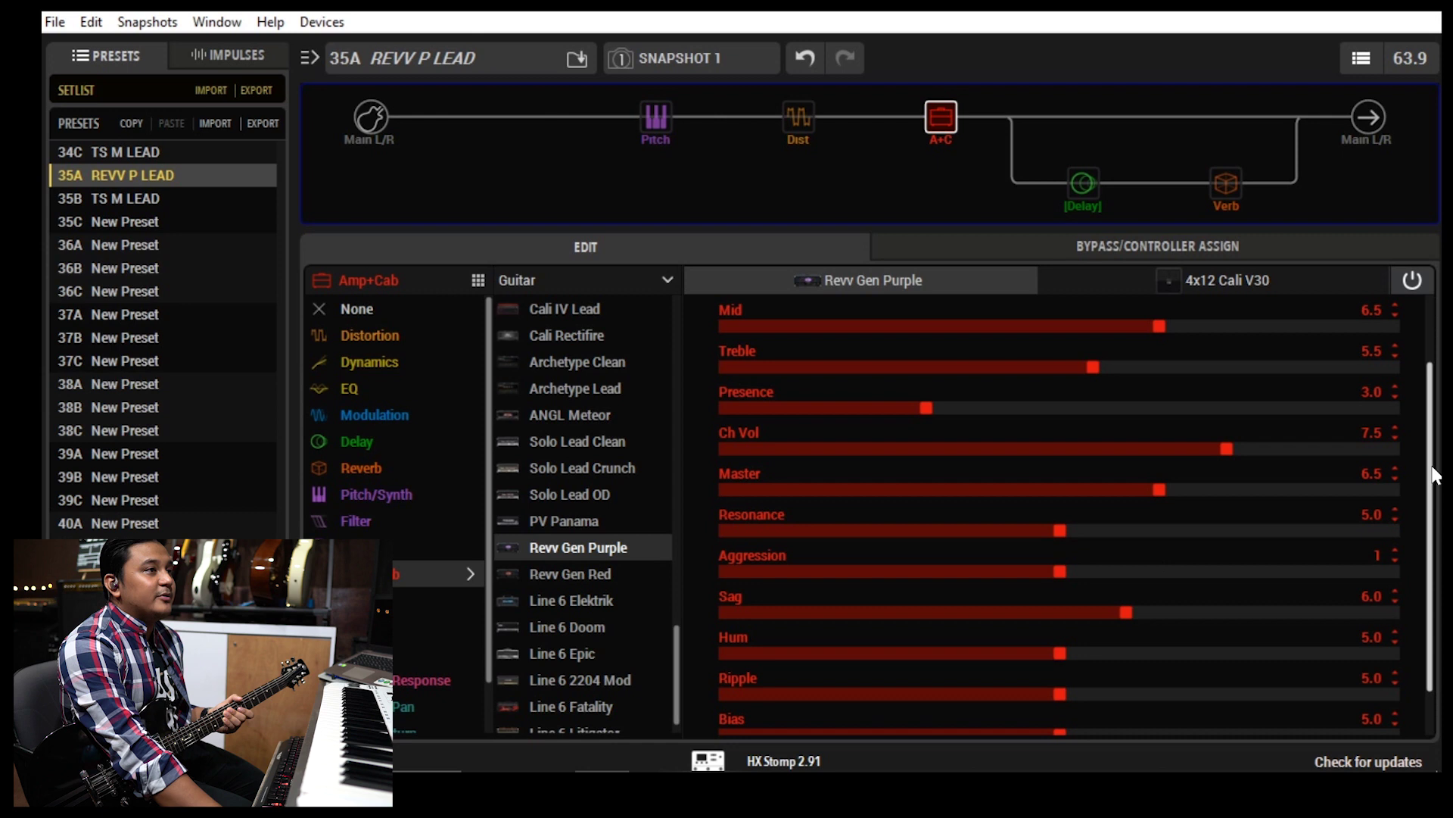
drag(1434, 475, 1437, 511)
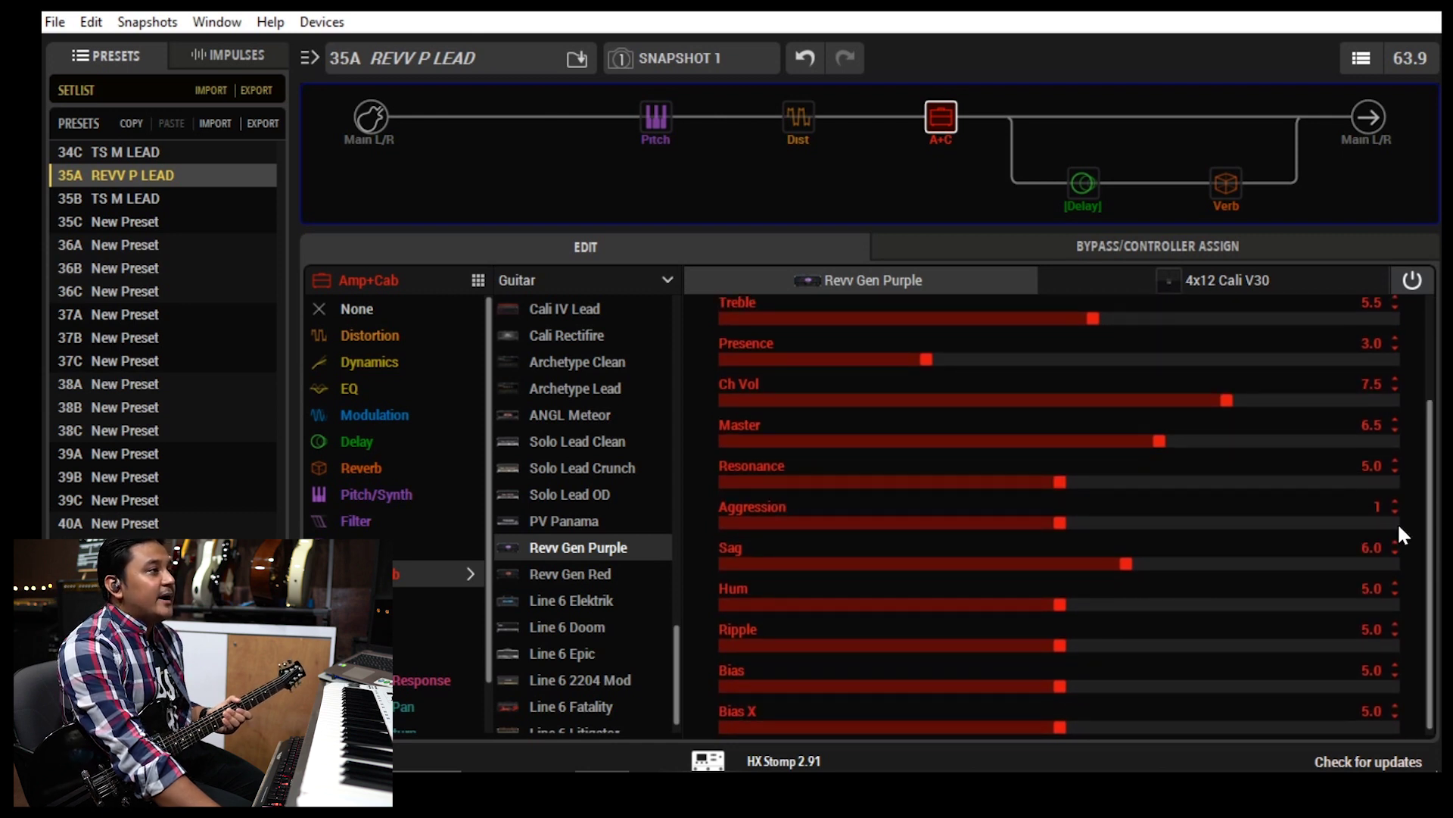
scroll(1415, 485, down, 1)
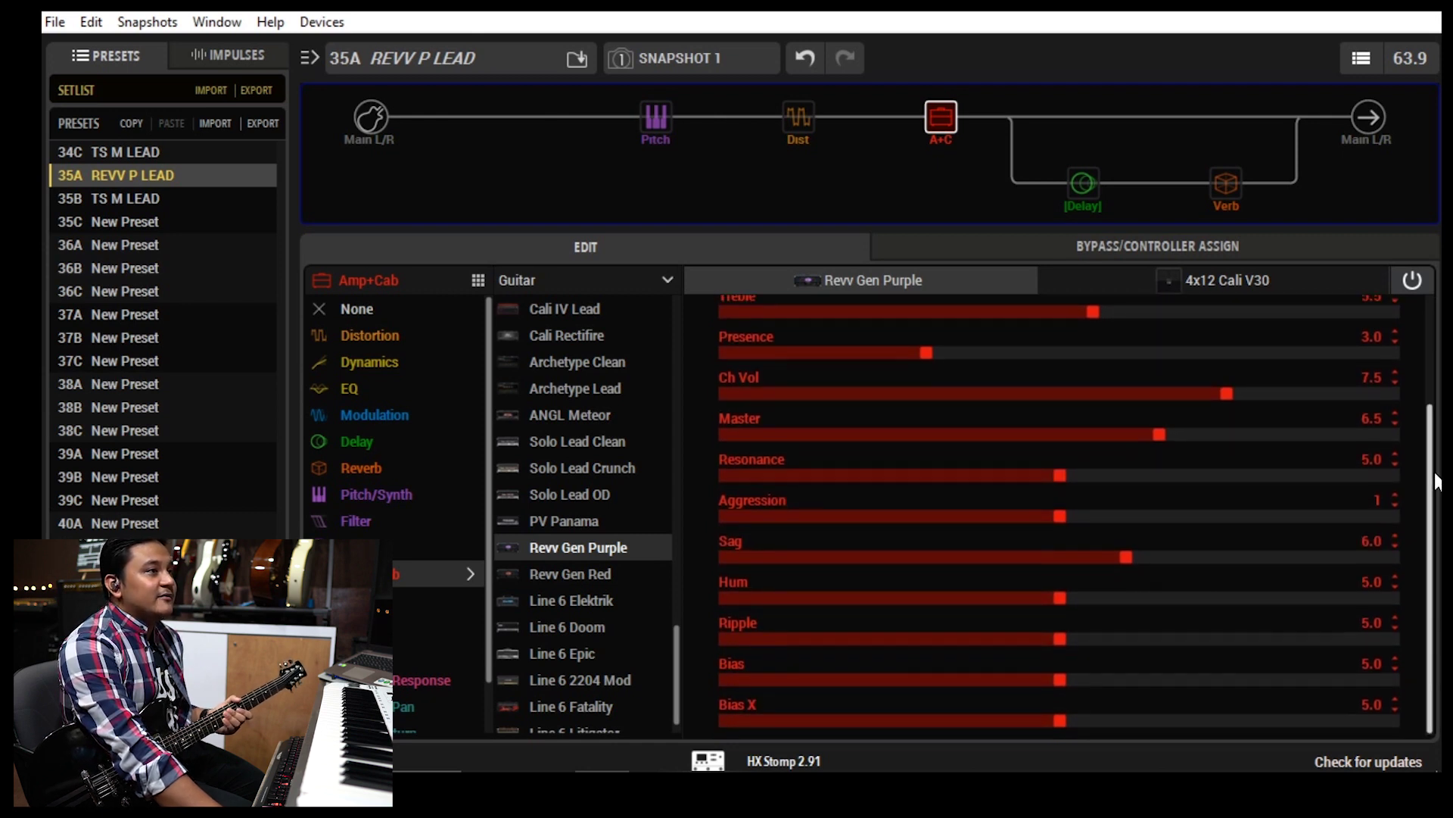
Audition the Revv Gen Purple amp's Aggression at 0 and 2, and return it to 1.
click(1058, 517)
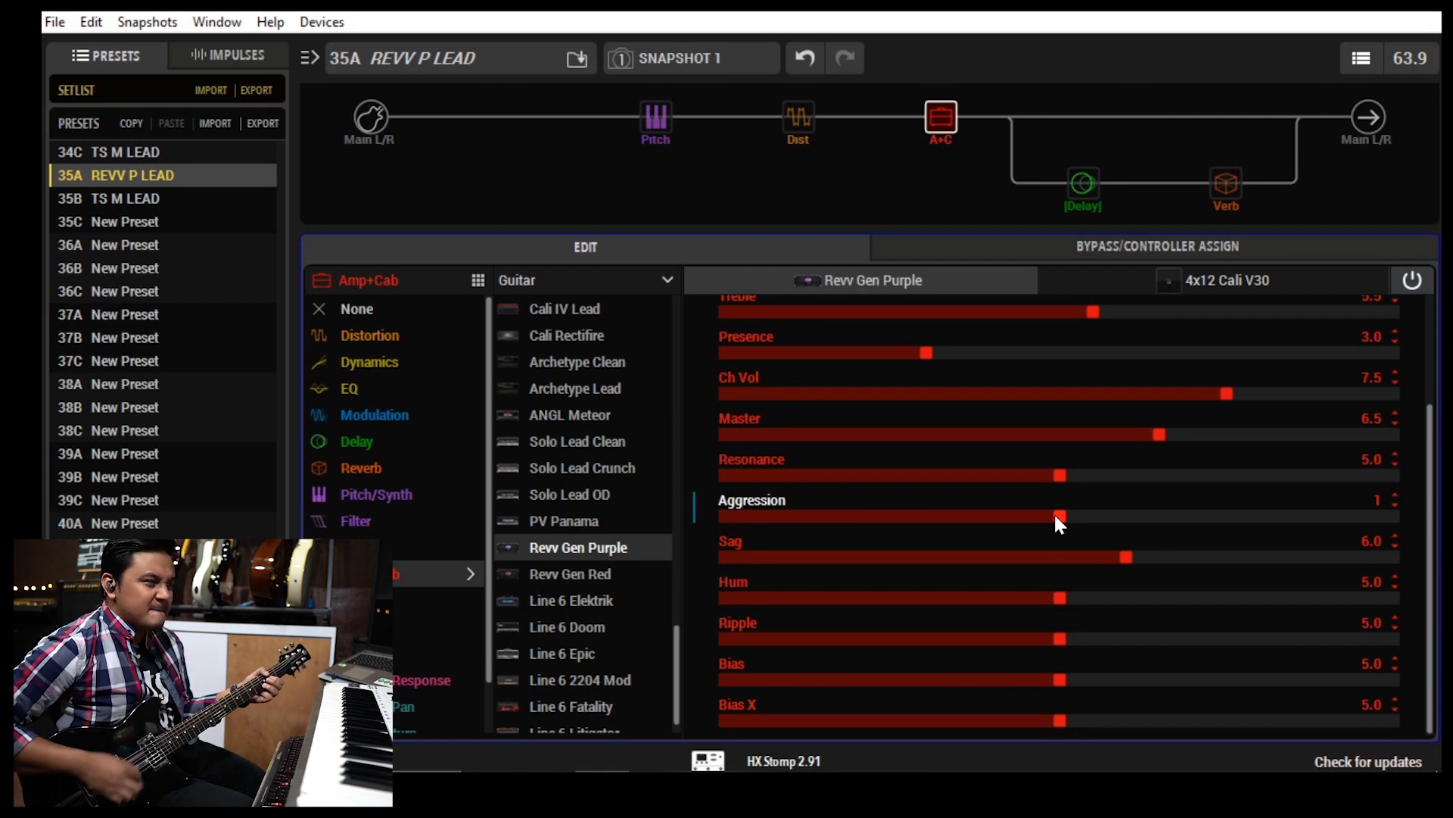
drag(1053, 512, 689, 526)
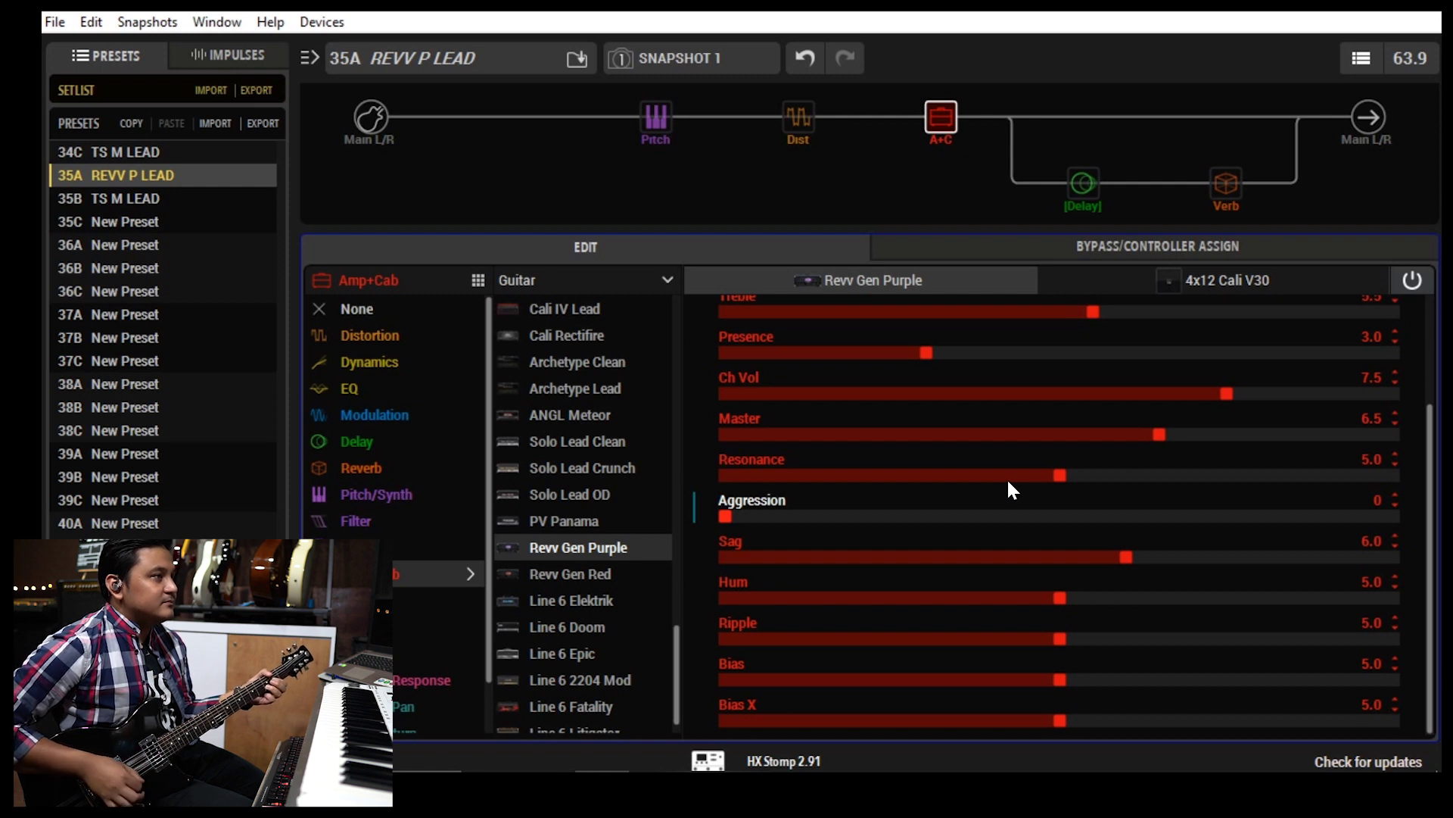
click(1059, 514)
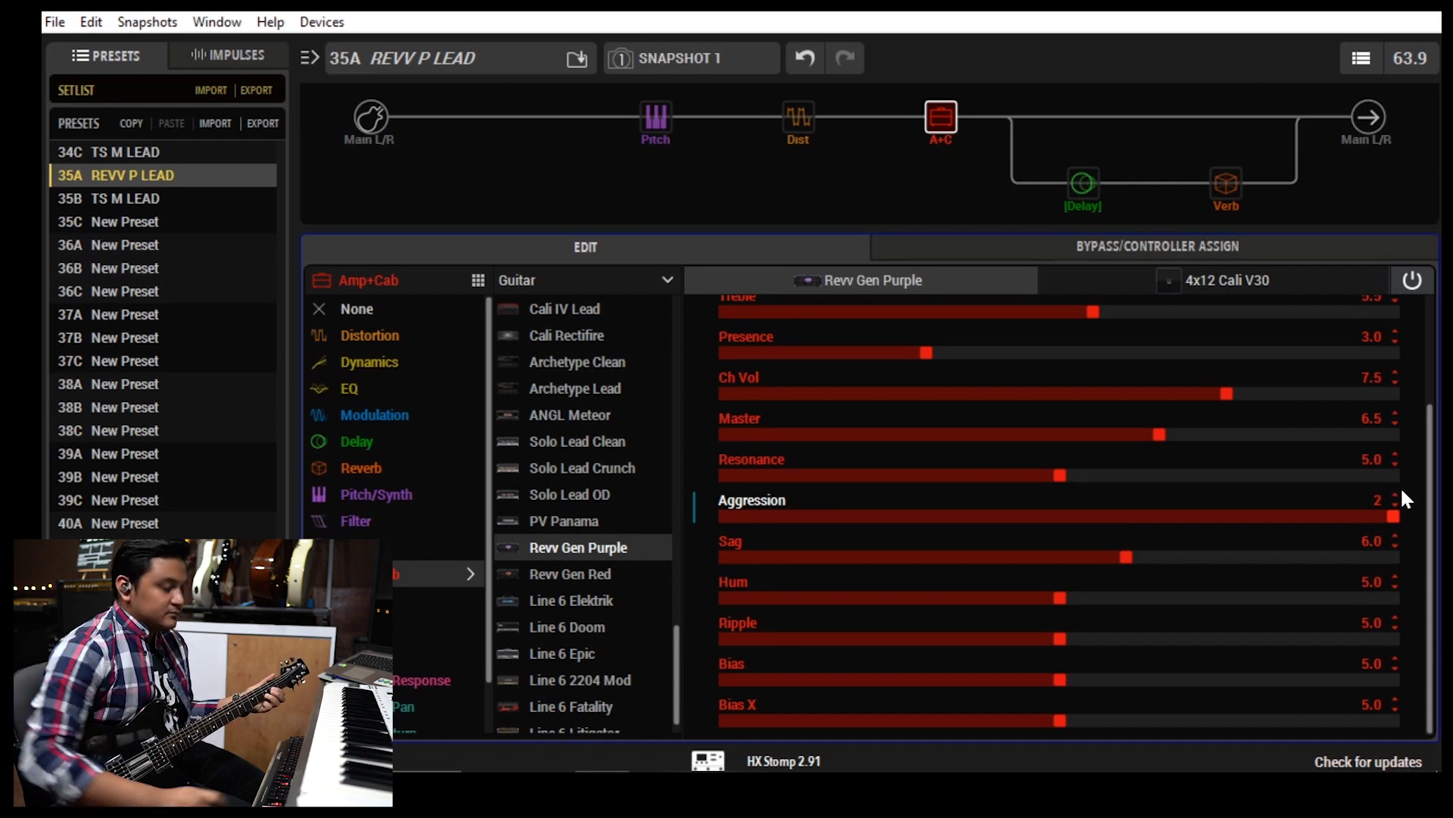
click(1050, 517)
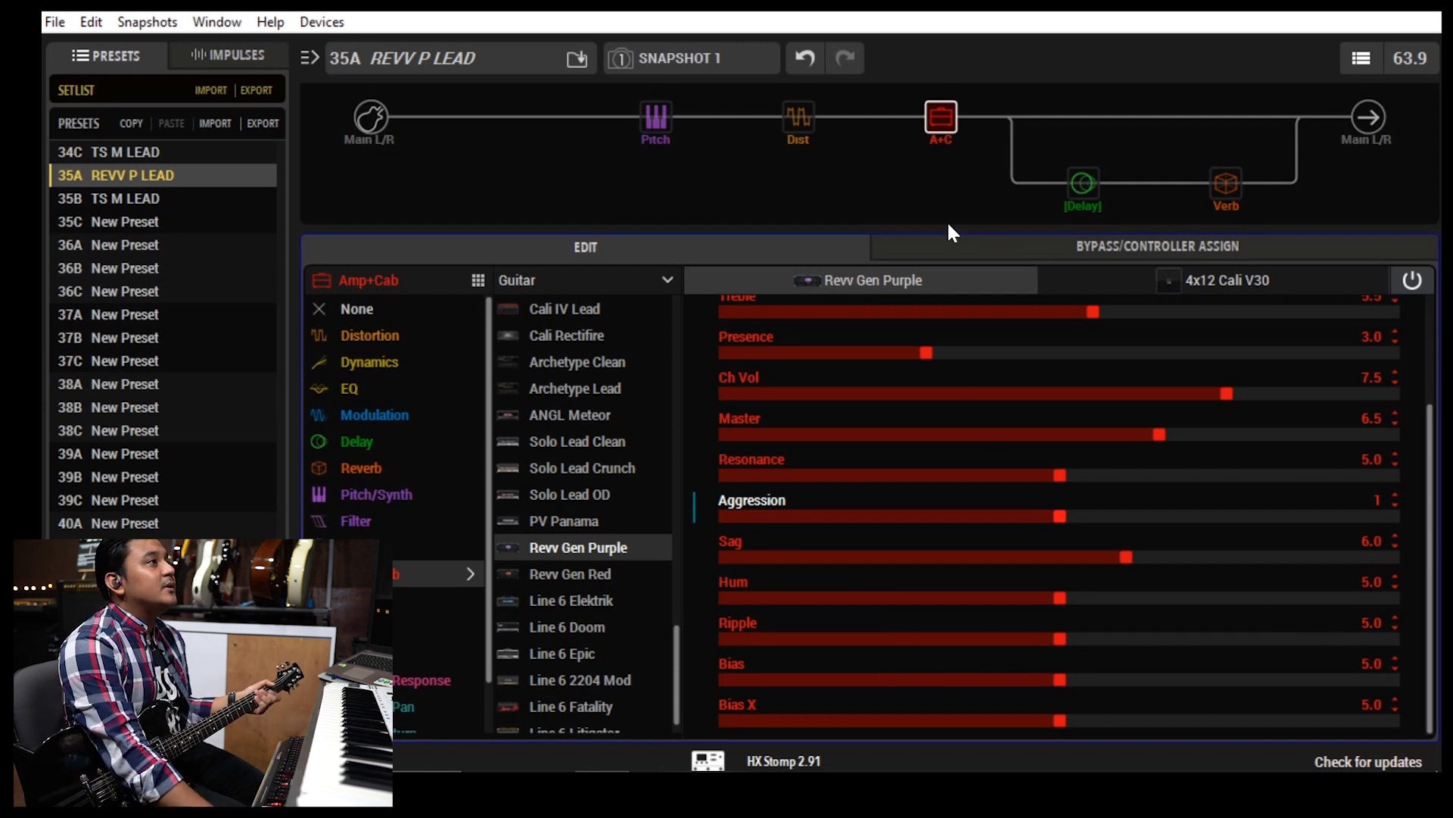
mouse_move(928, 148)
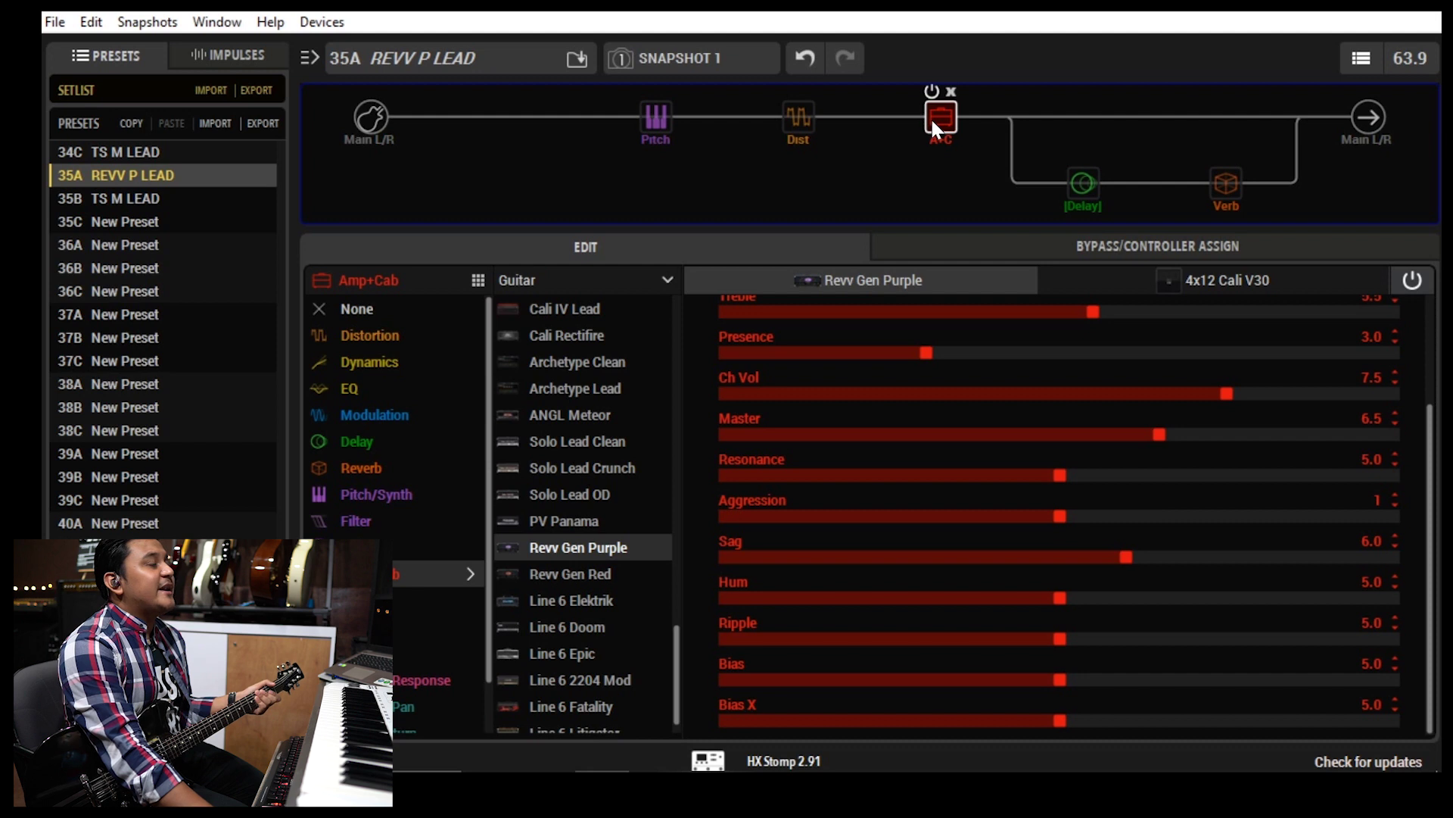
Compare the Scream 808 distortion block on and bypassed in front of the amp, and leave it switched on.
click(794, 121)
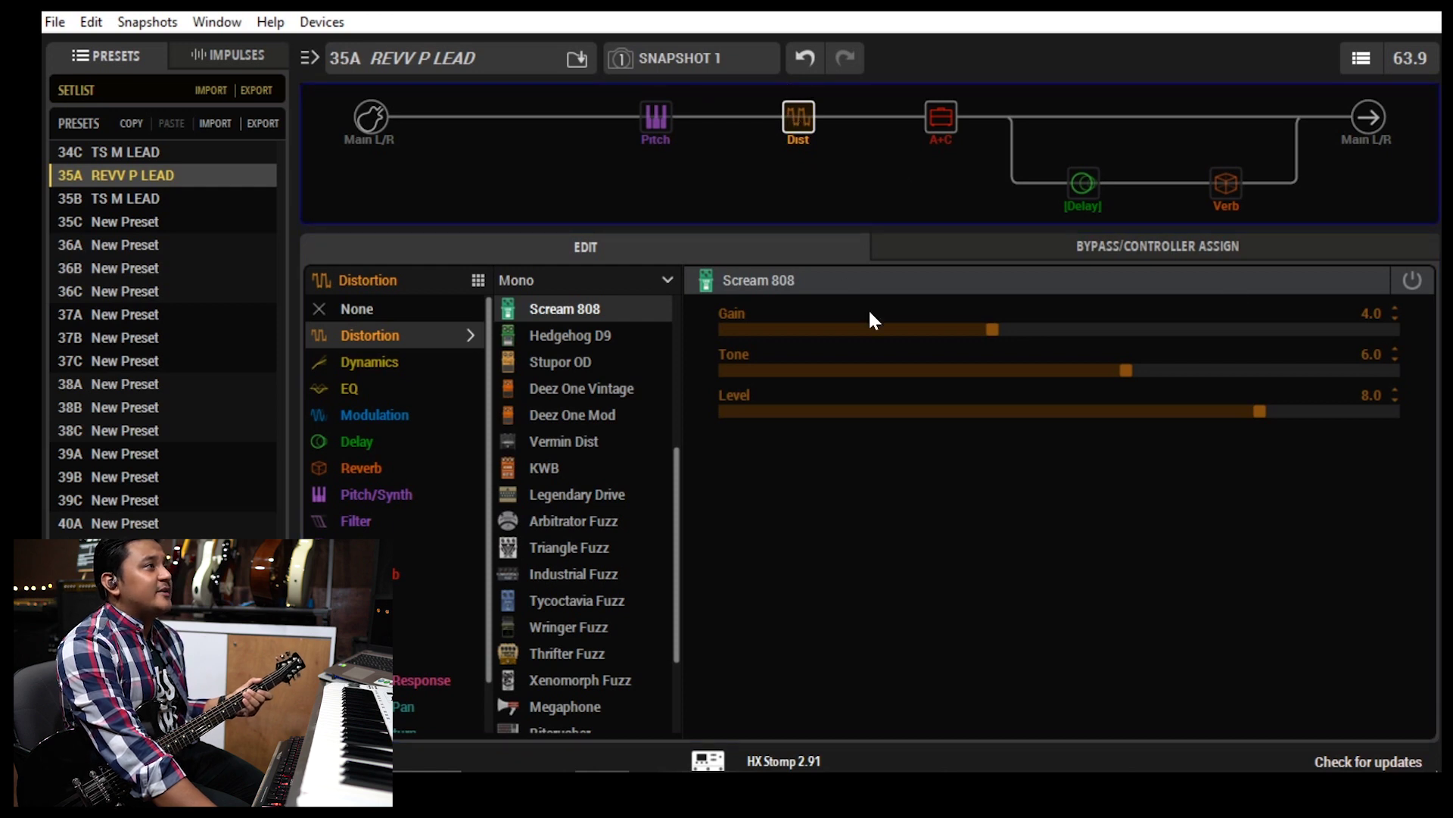
click(788, 94)
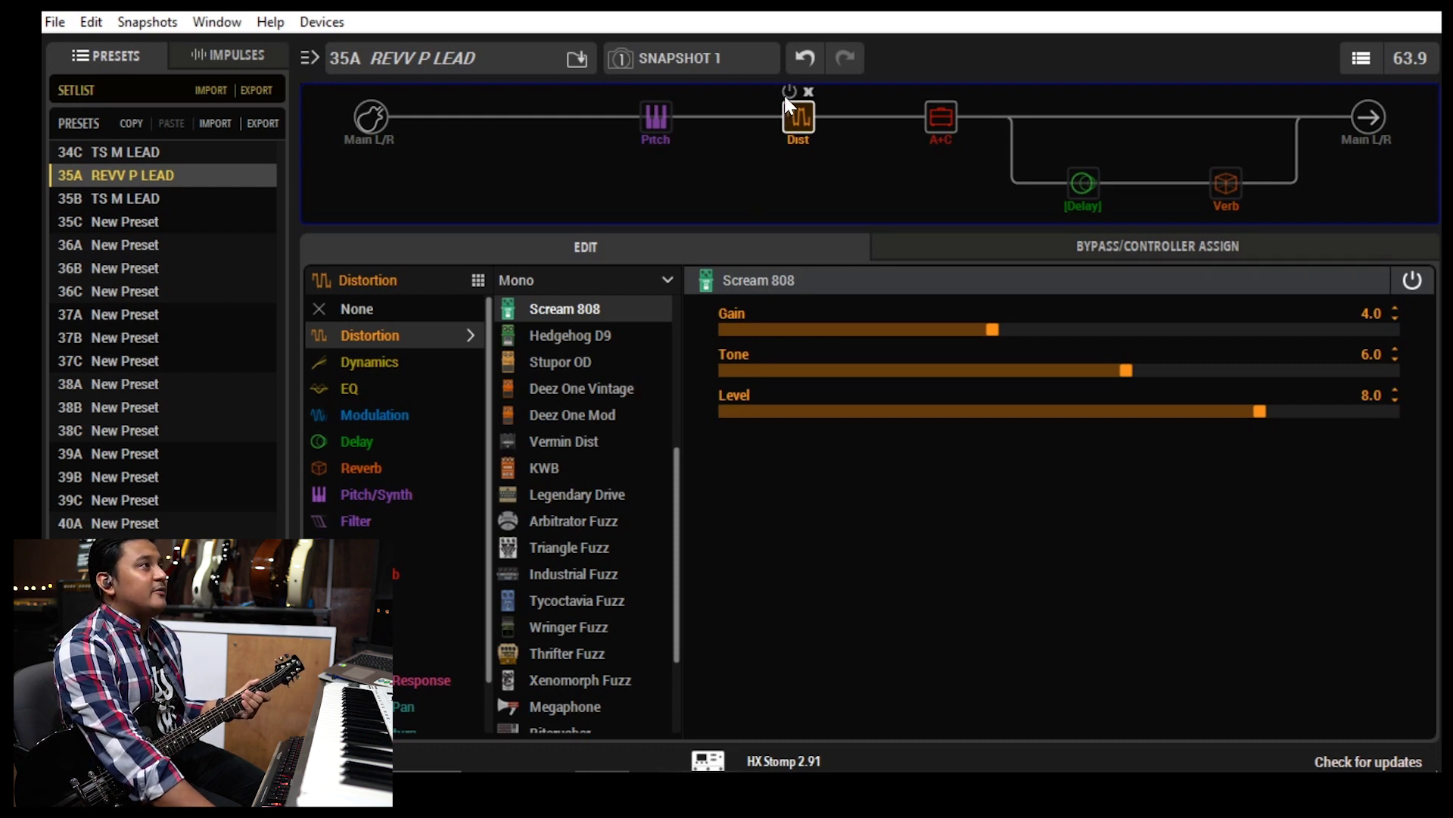
click(785, 94)
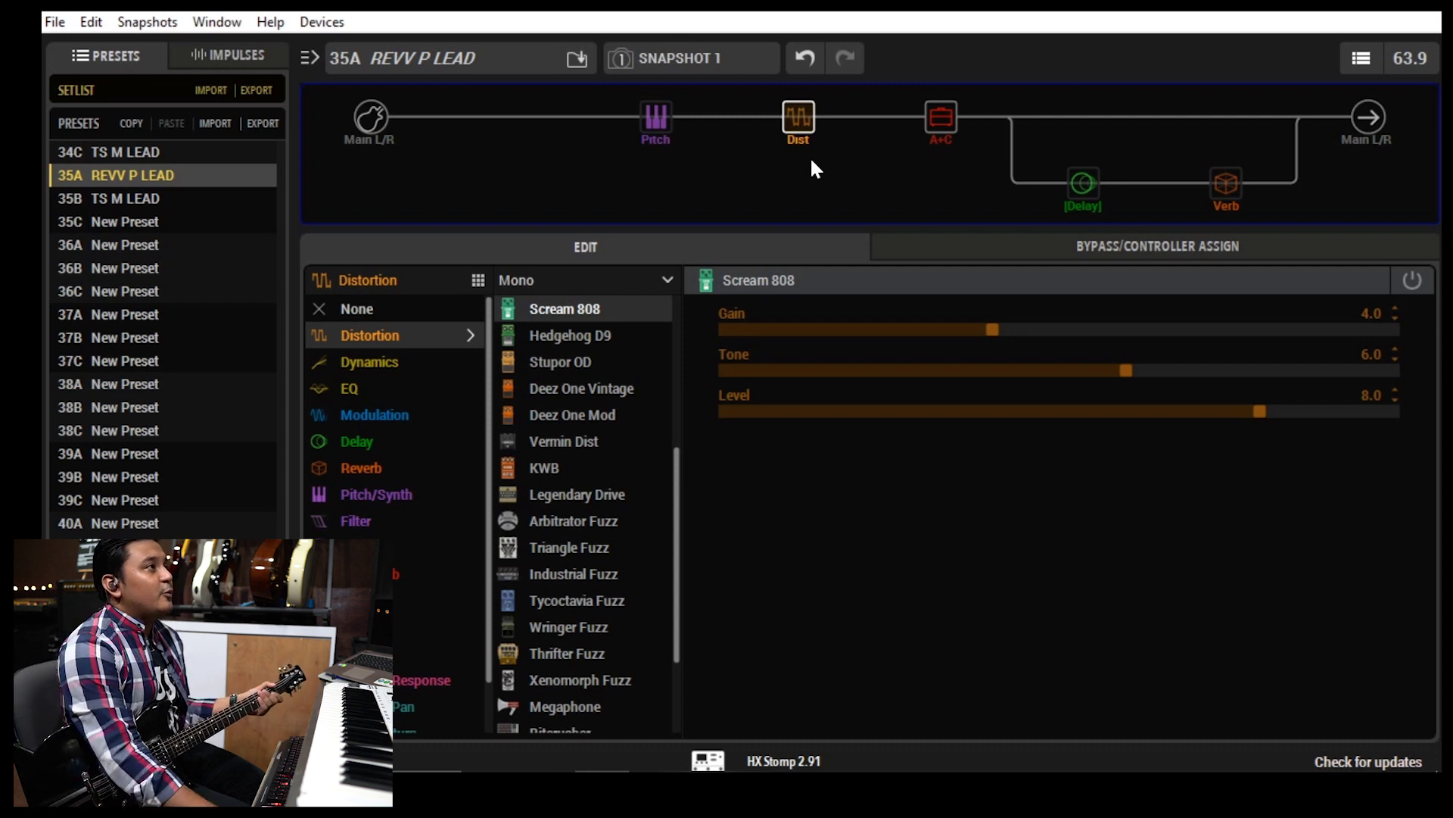
click(787, 93)
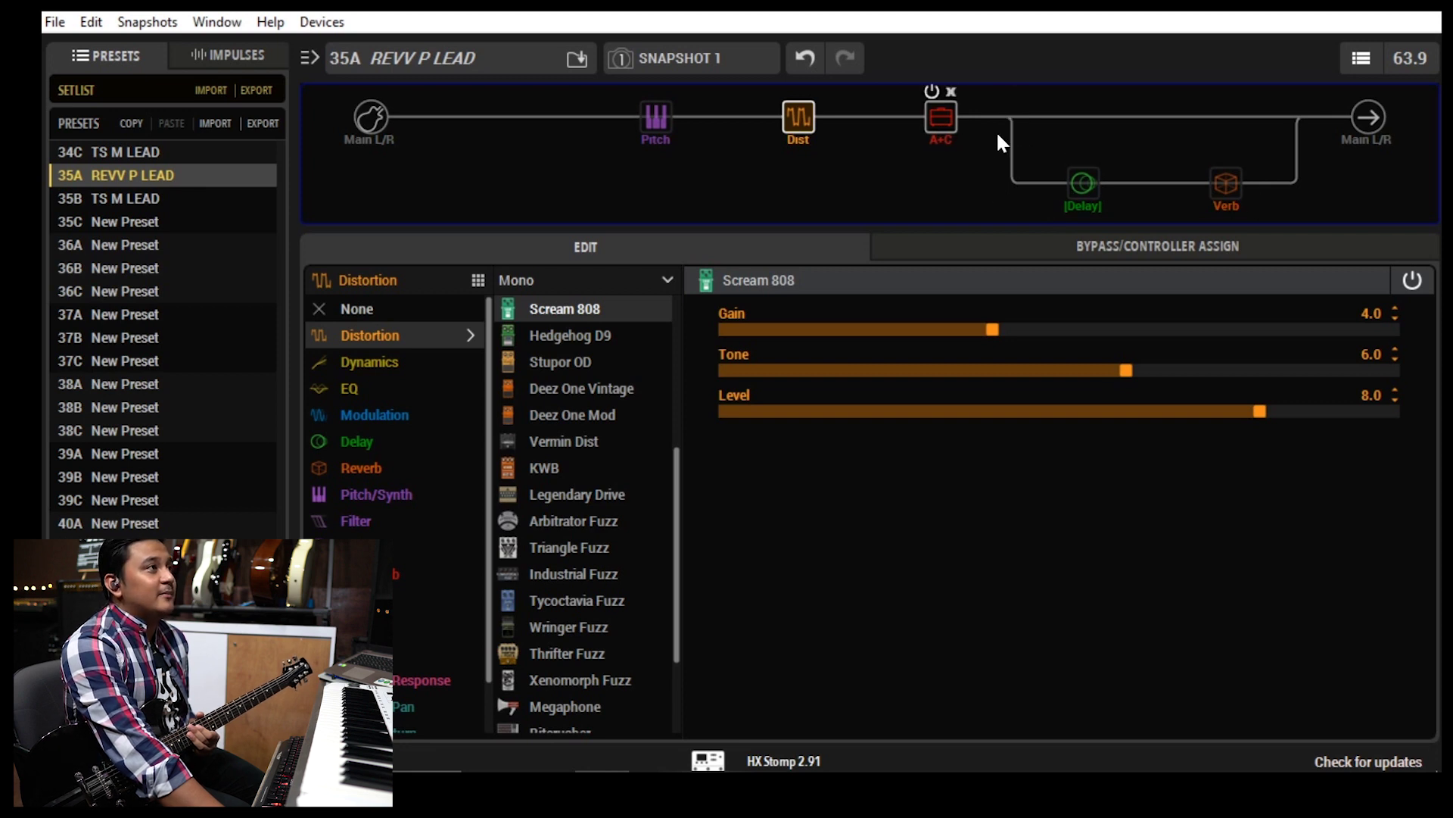
Inspect the Split Y settings and the delay block's model categories, keeping the Stereo category.
click(1011, 116)
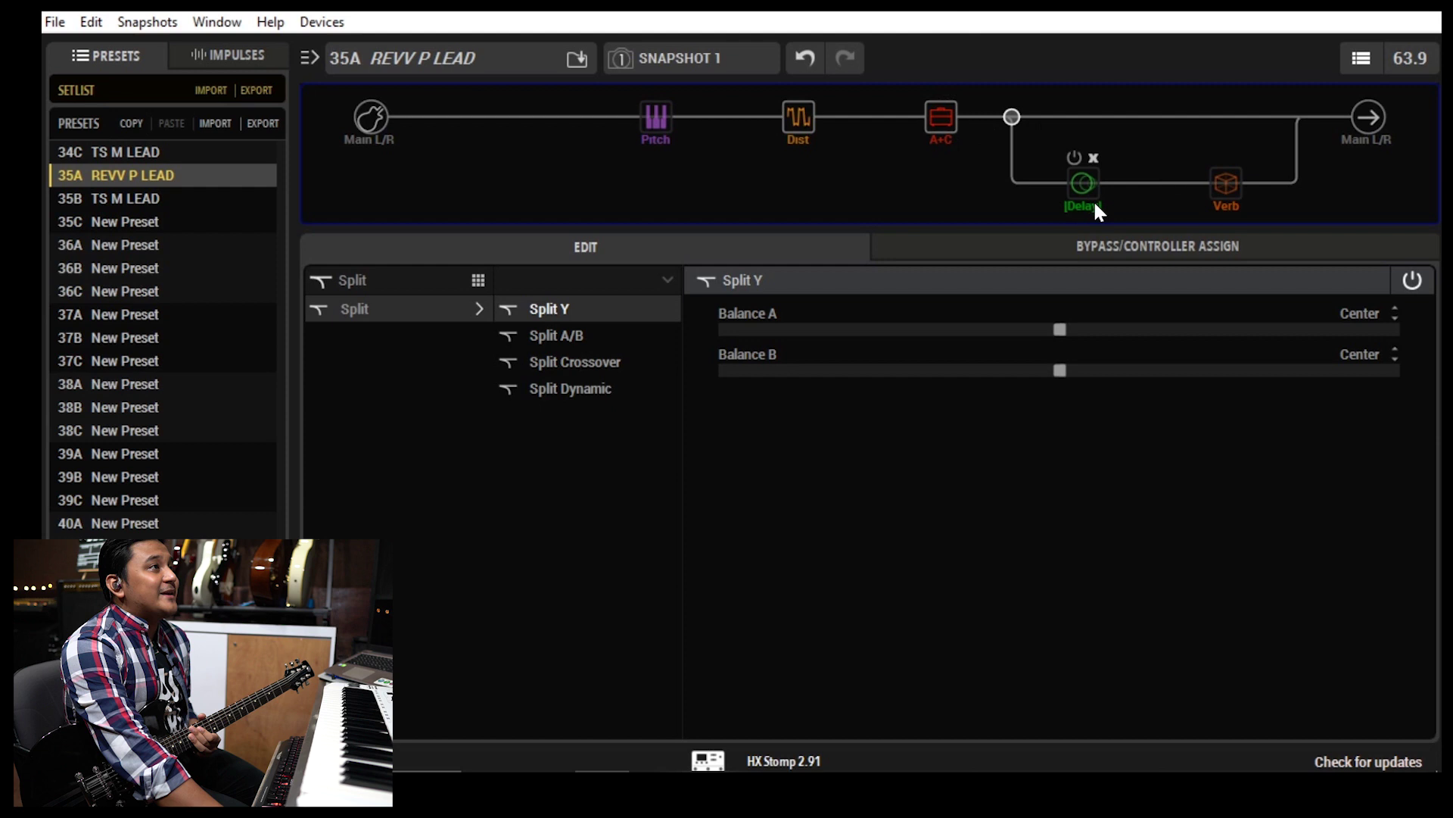
click(1075, 182)
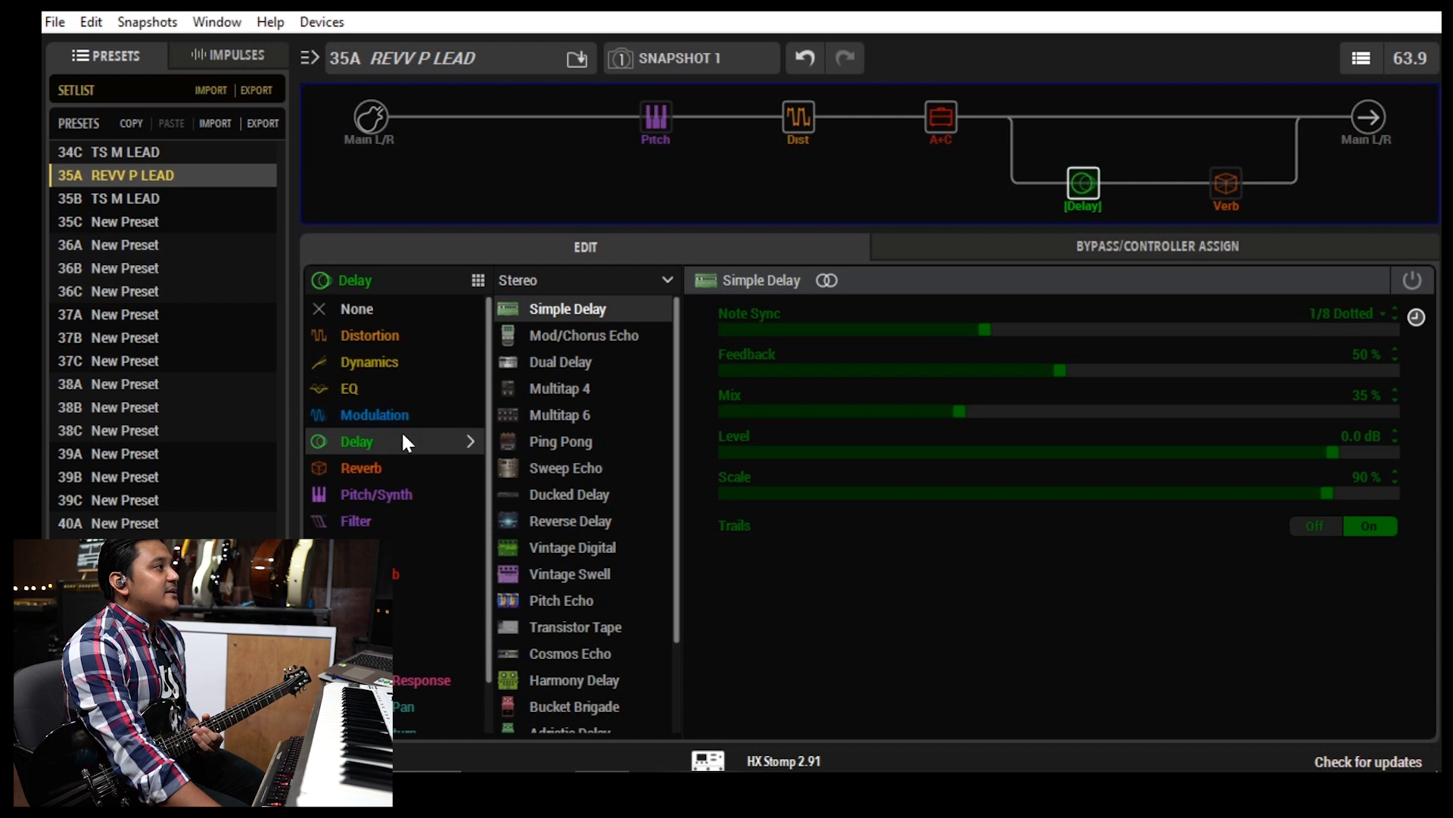
click(532, 280)
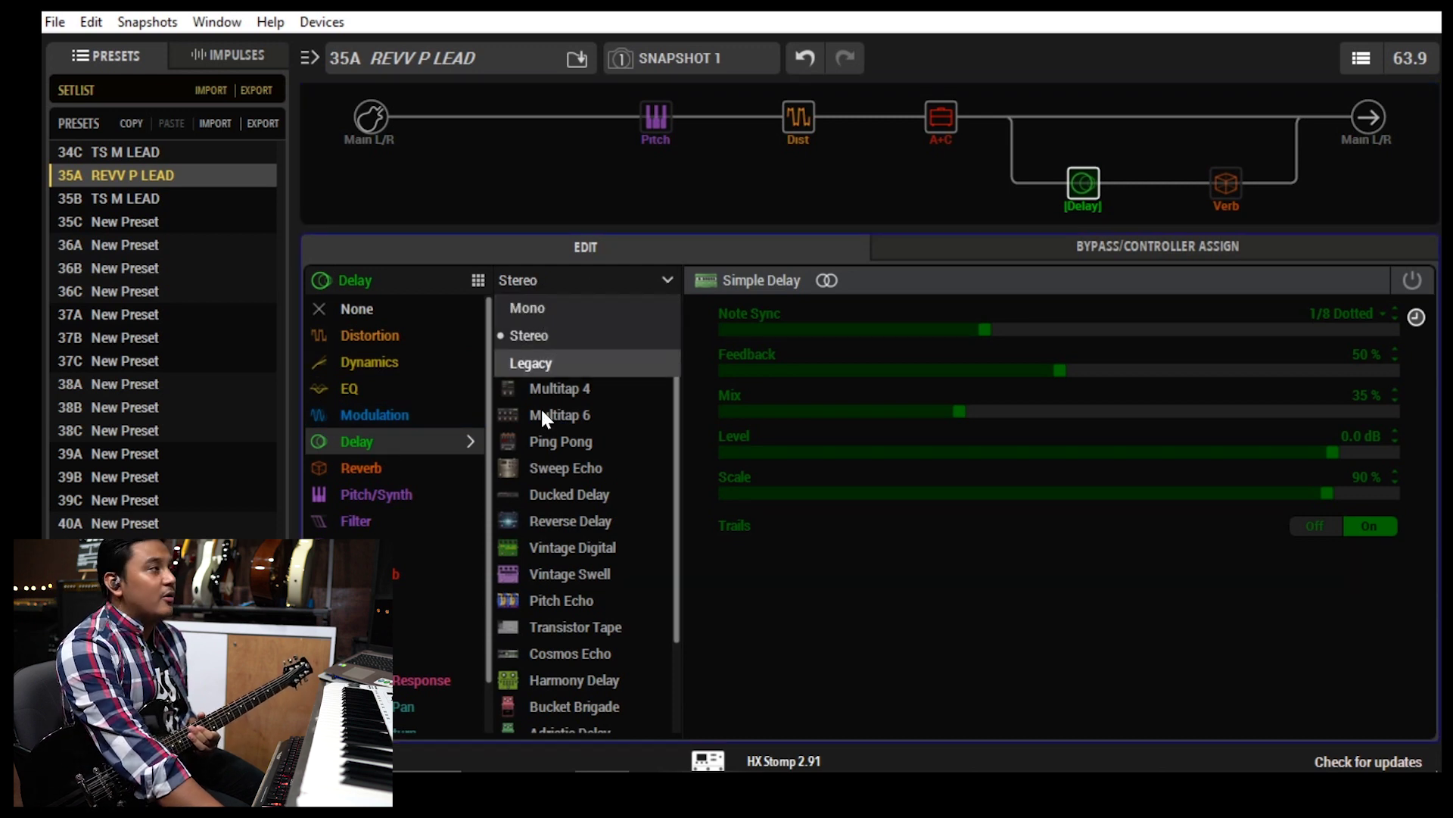
click(526, 336)
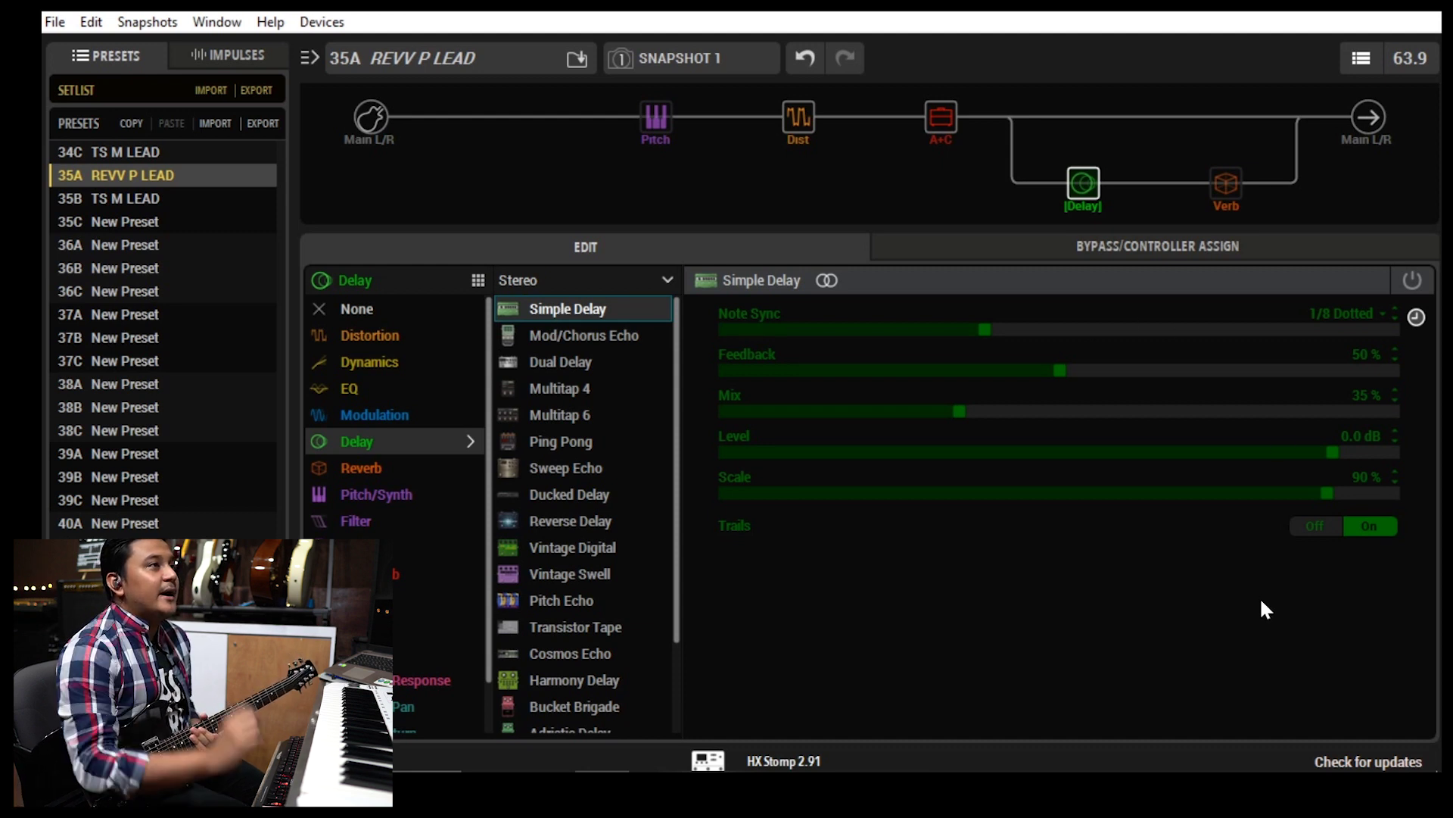
Compare the stereo Simple Delay block on and bypassed on the parallel path, and leave it switched on.
click(1403, 282)
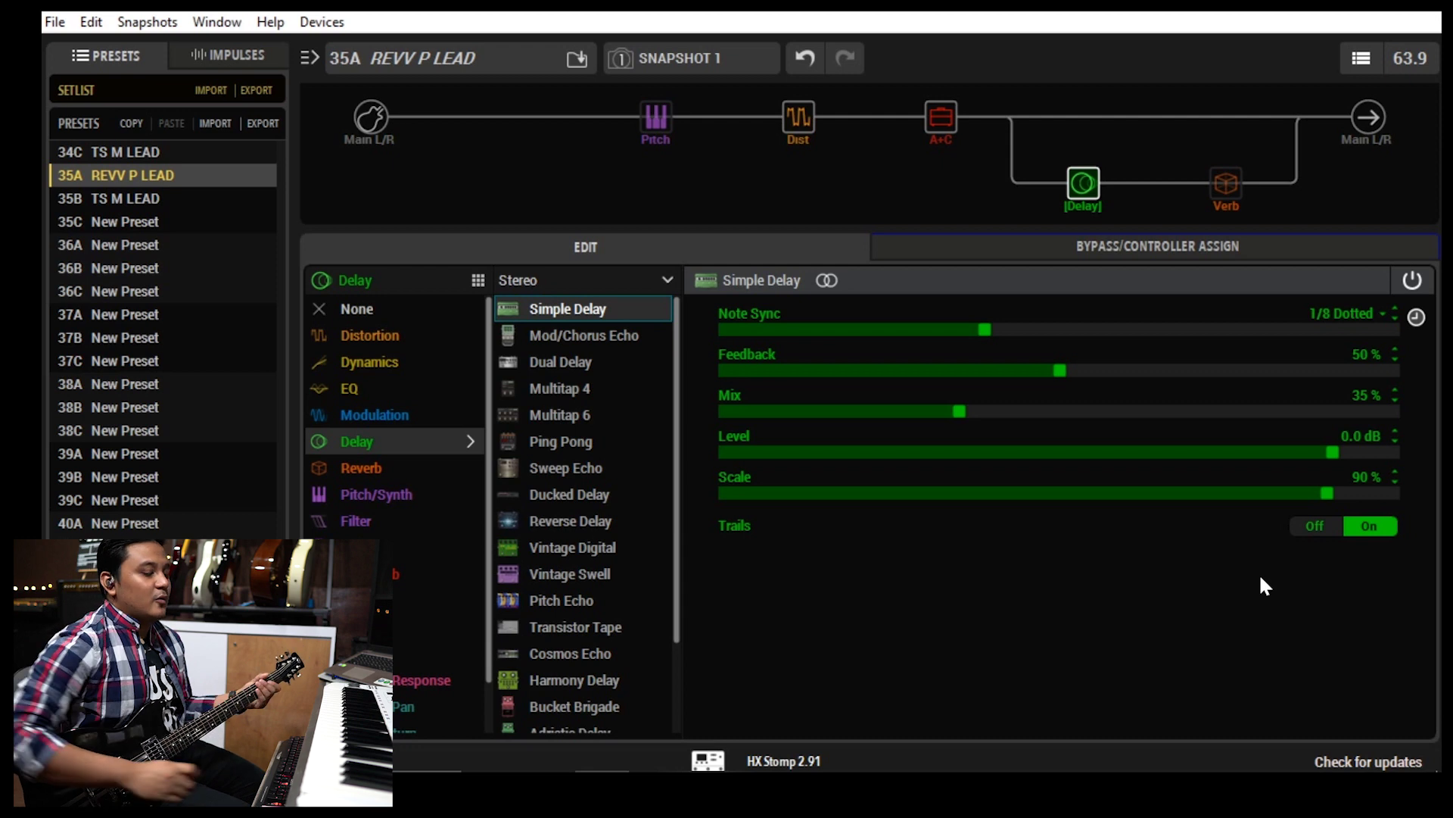
click(1074, 157)
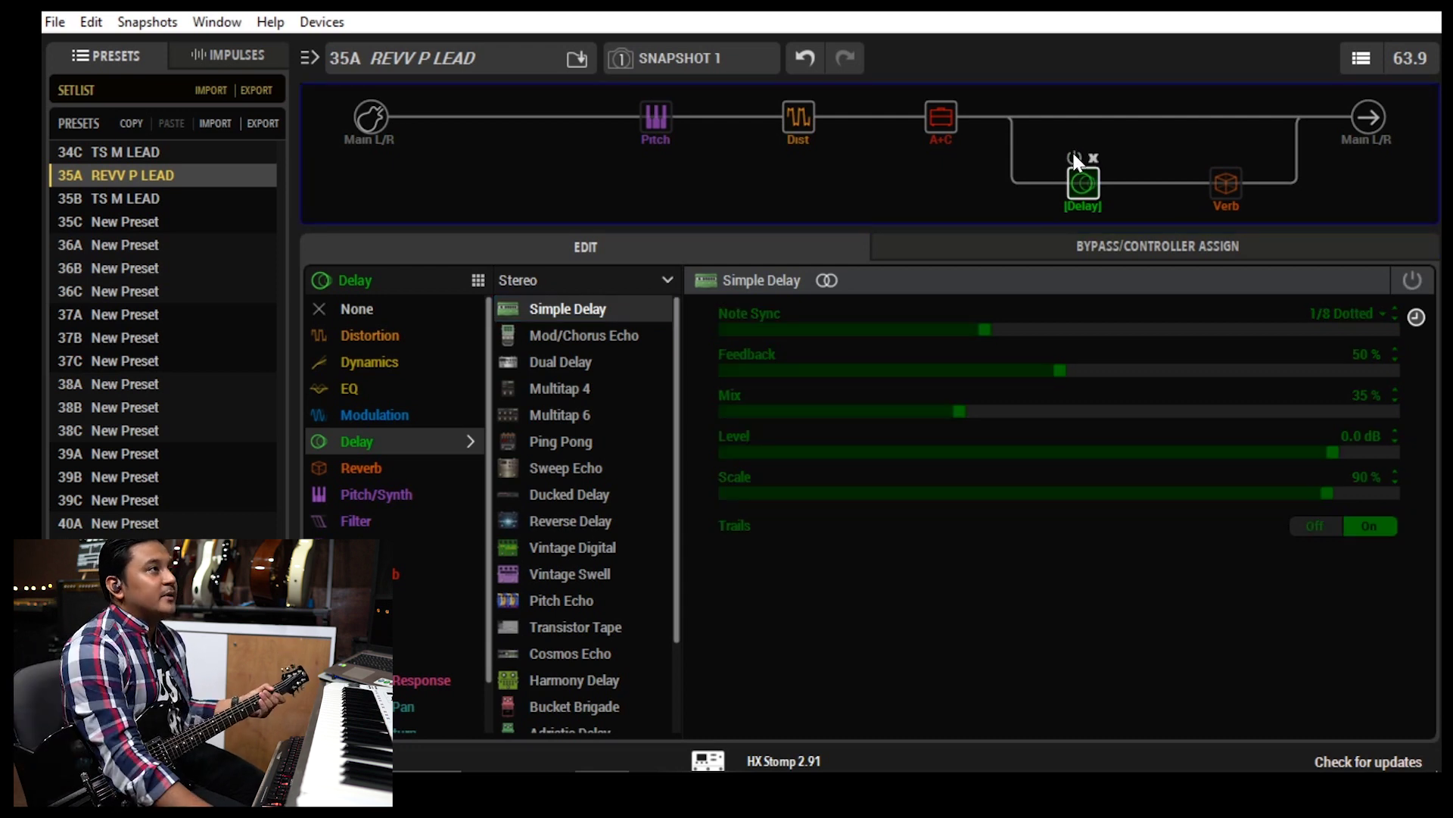
click(1073, 152)
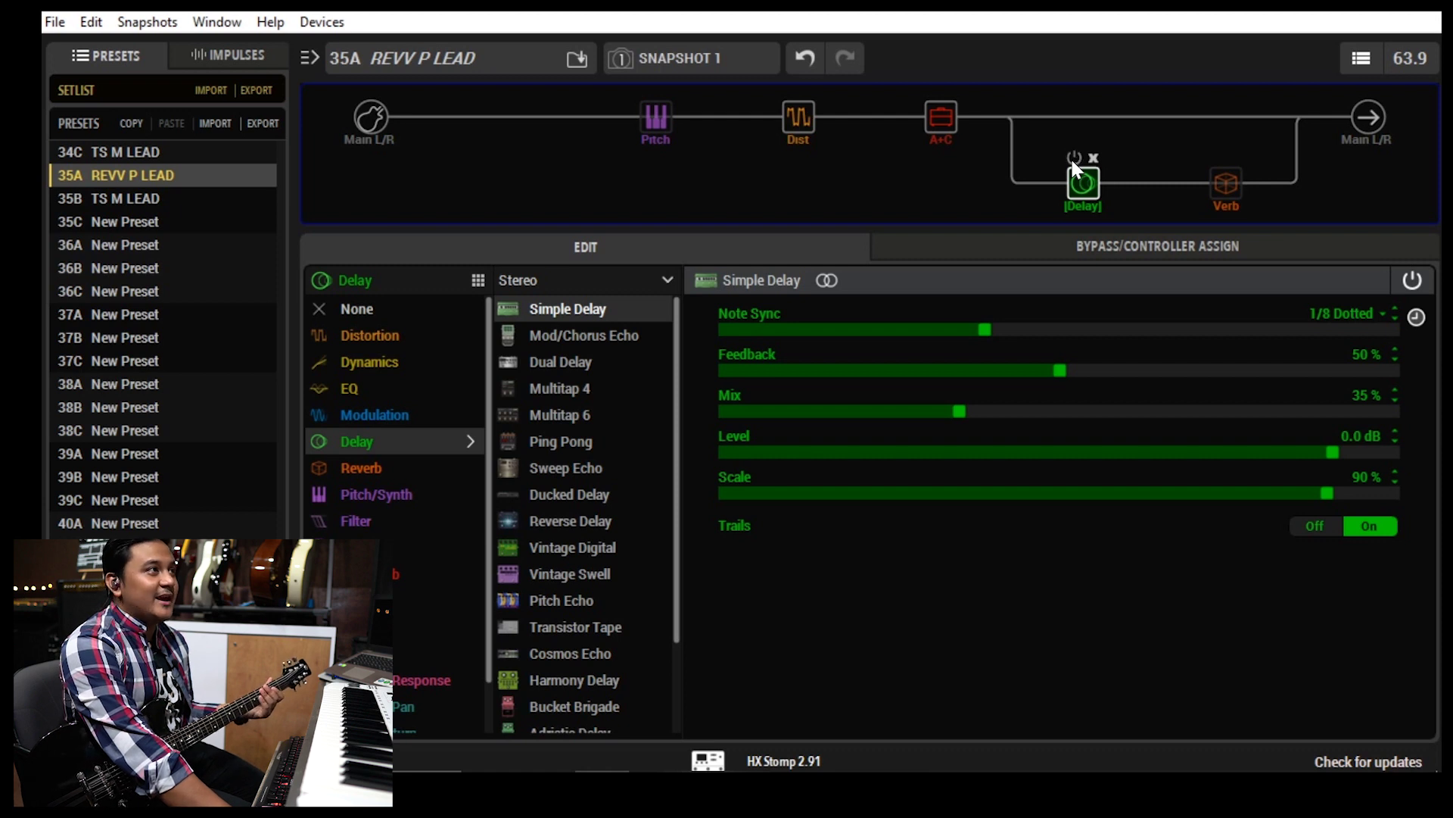
Audition the Legacy Hall reverb without and with the Simple Delay, and leave both blocks bypassed.
click(1072, 159)
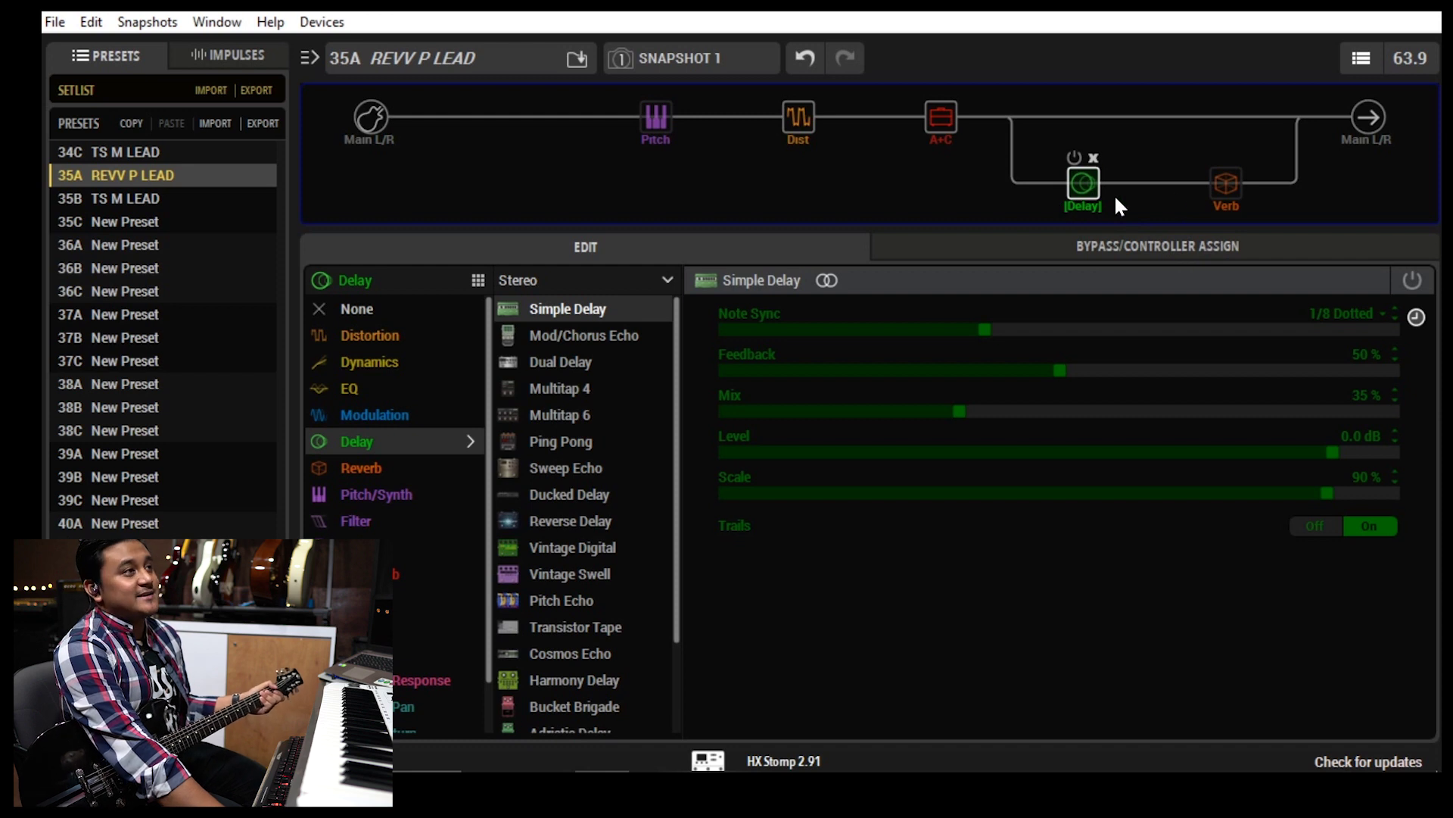
click(1224, 188)
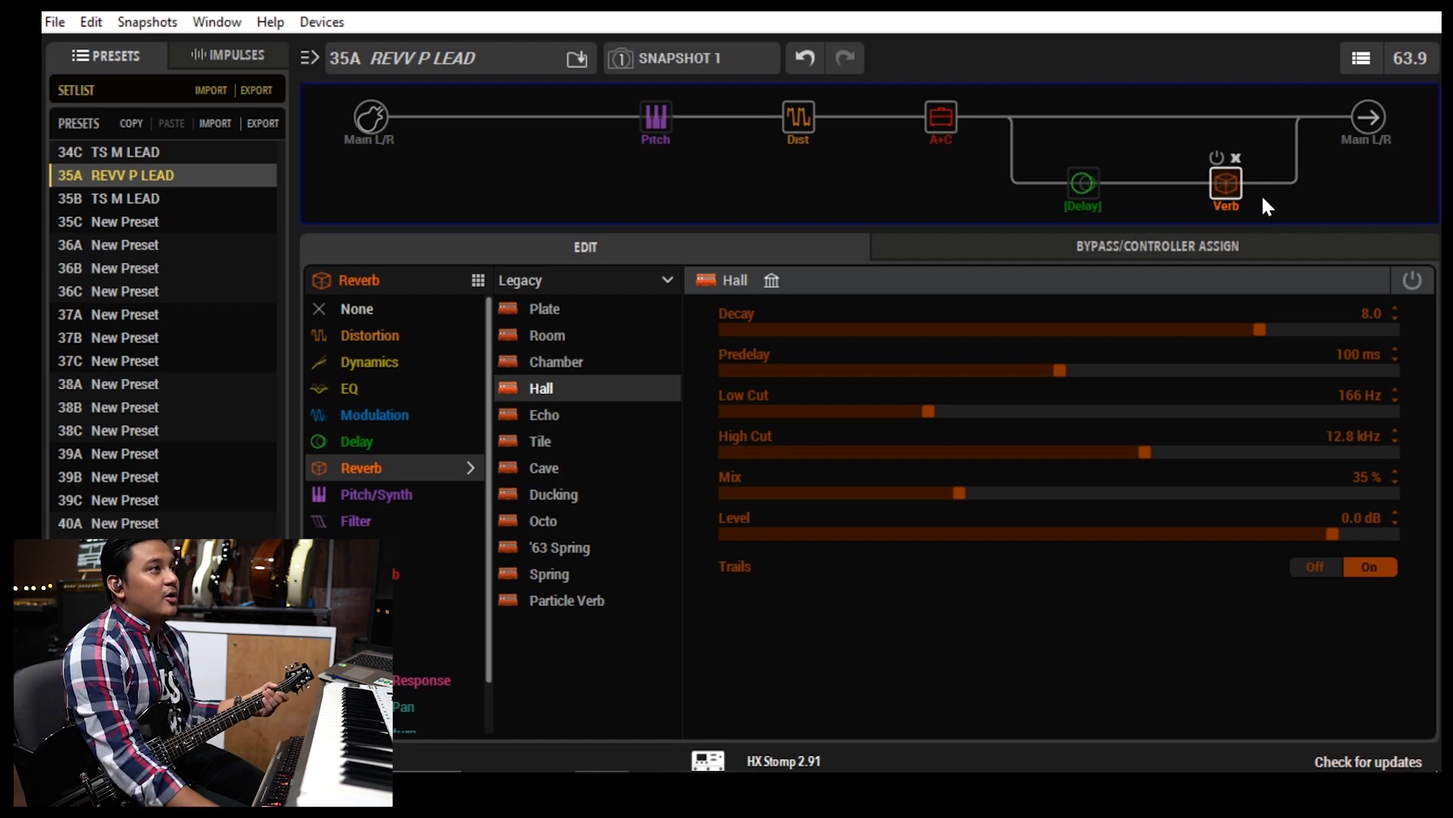
click(1217, 154)
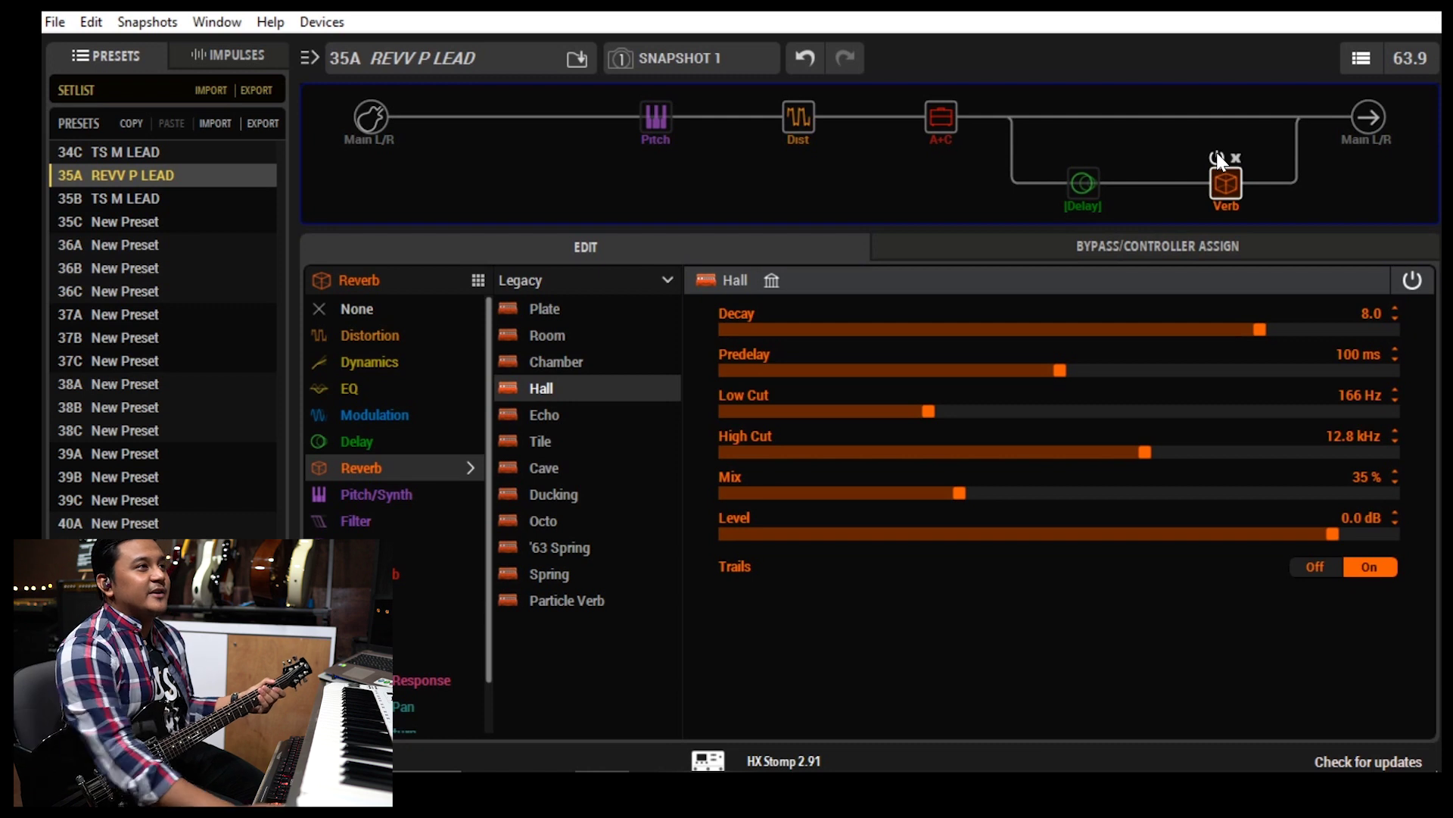
click(527, 278)
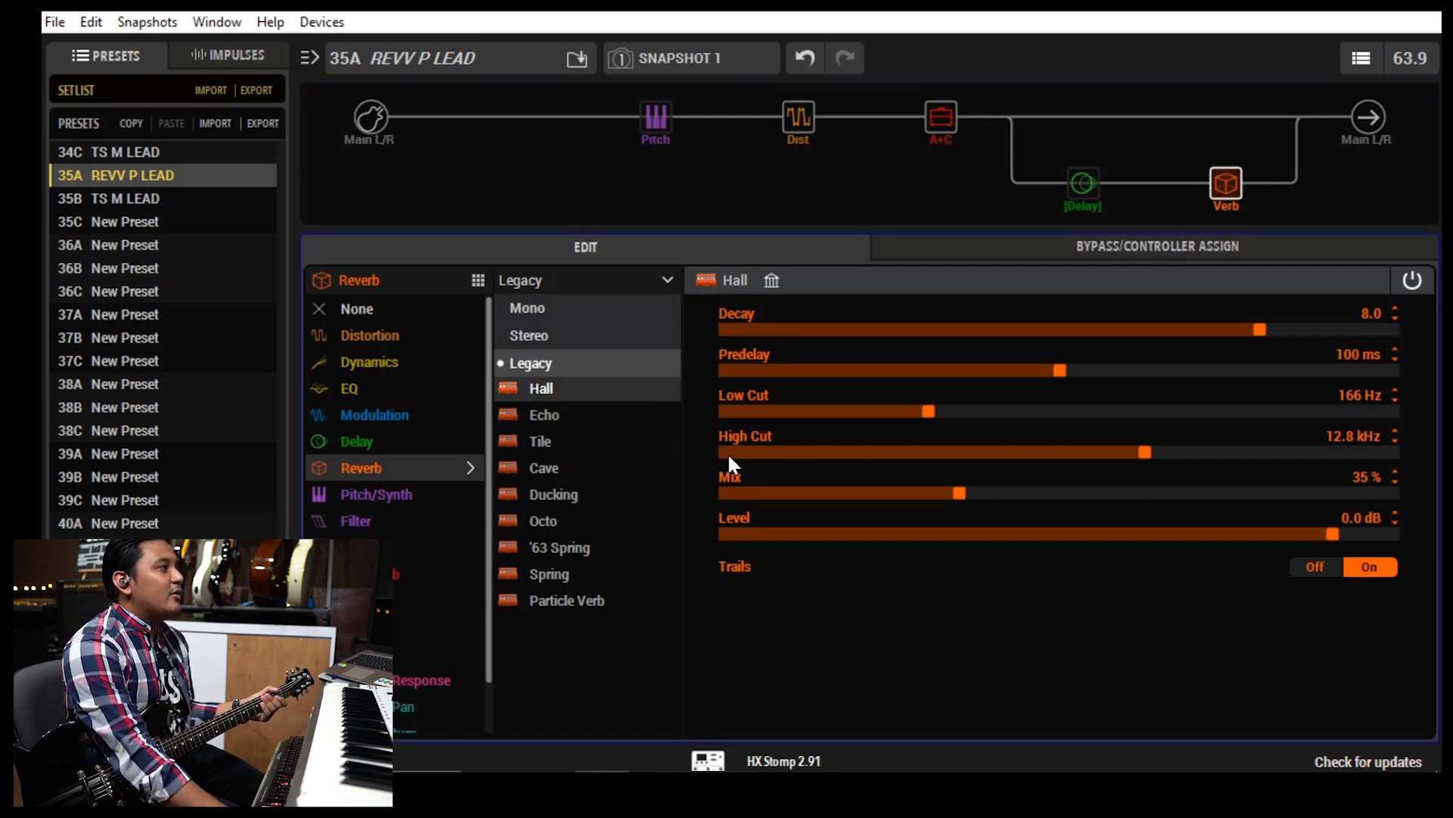
click(764, 556)
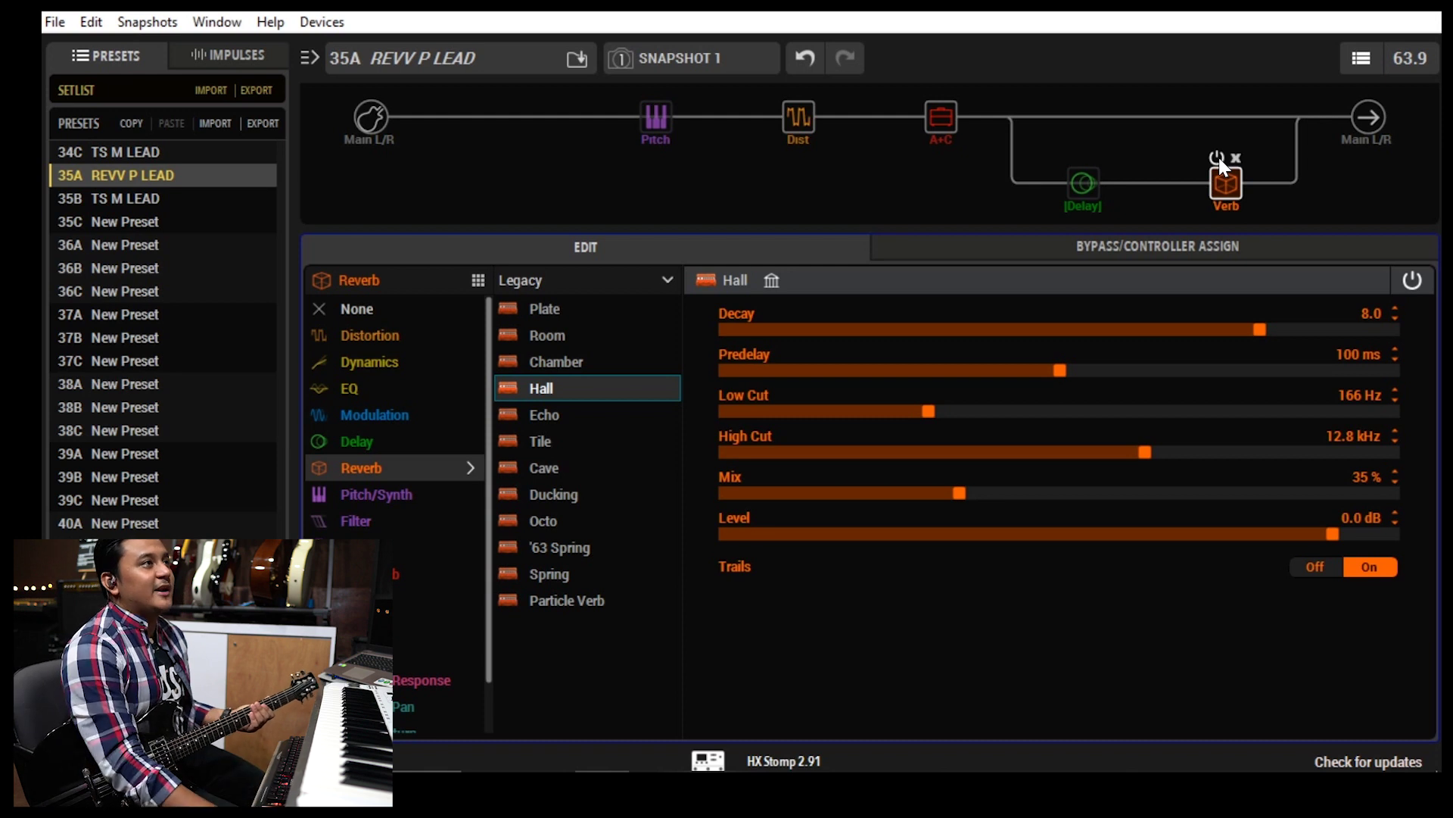
click(1071, 162)
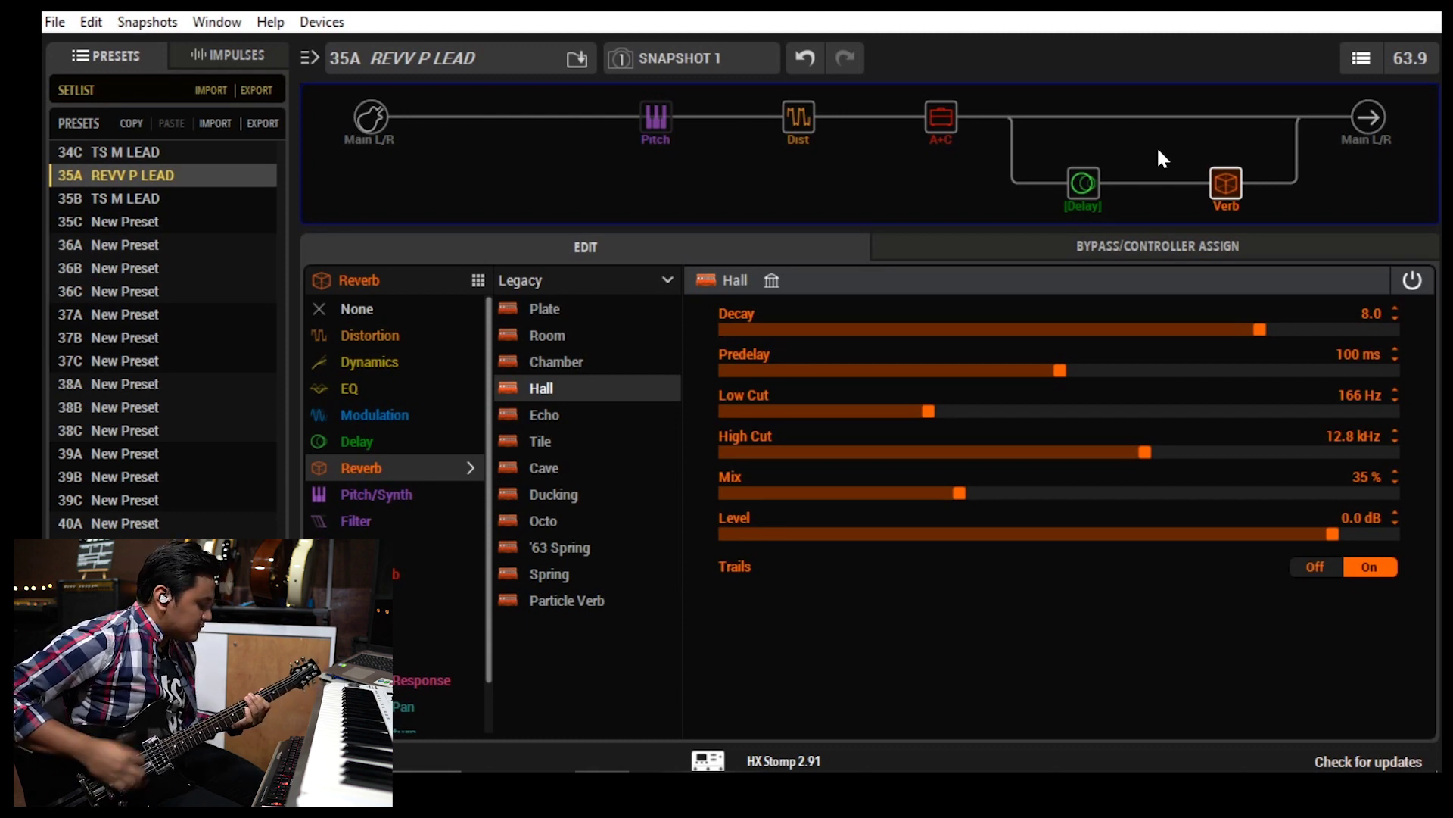
mouse_move(1099, 162)
mouse_move(1211, 173)
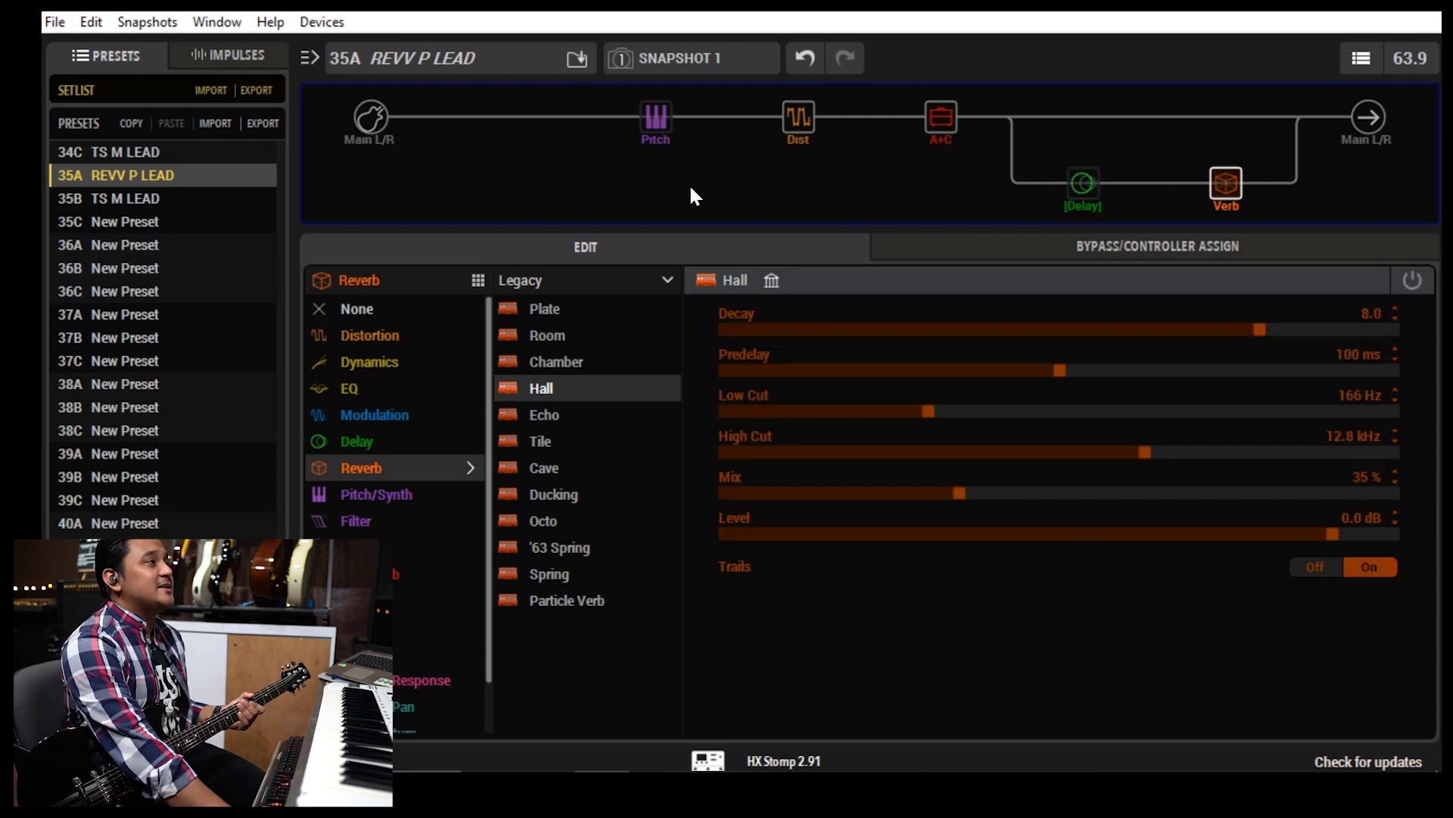
Audition the Bass Octaver pitch block switched on, keeping the Legacy category, and bypass it again.
click(664, 121)
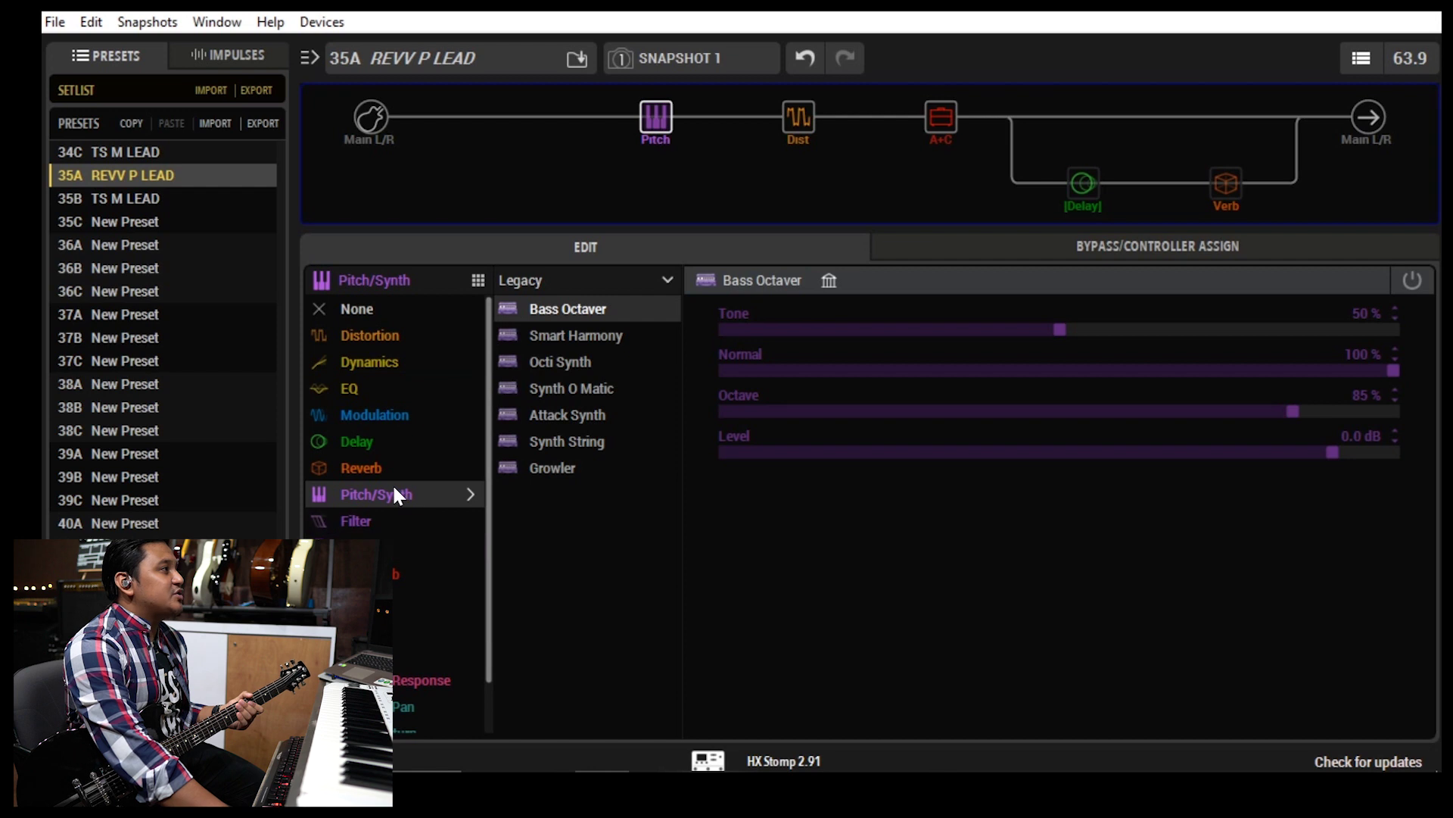
click(534, 282)
click(566, 360)
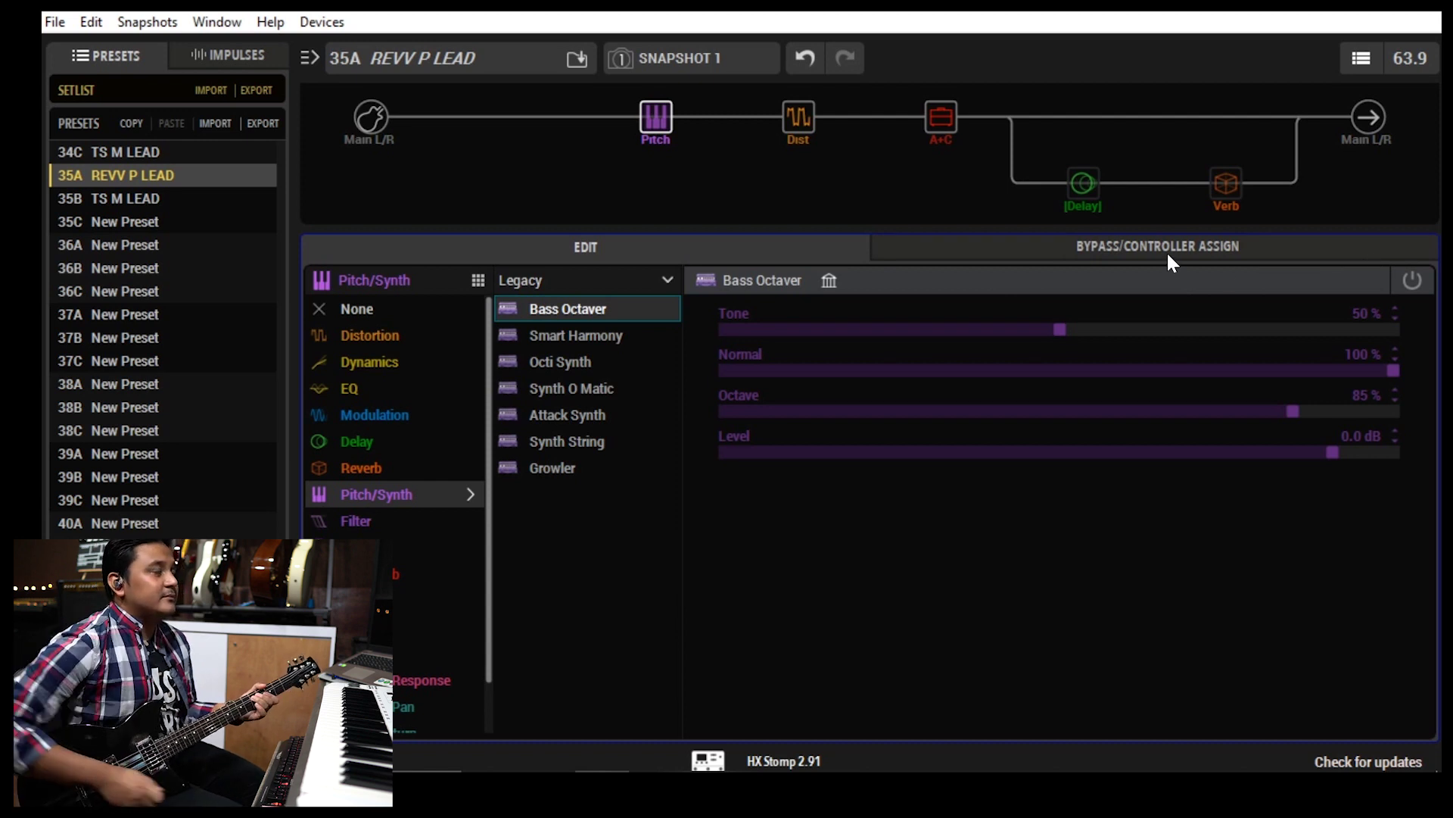
click(1411, 277)
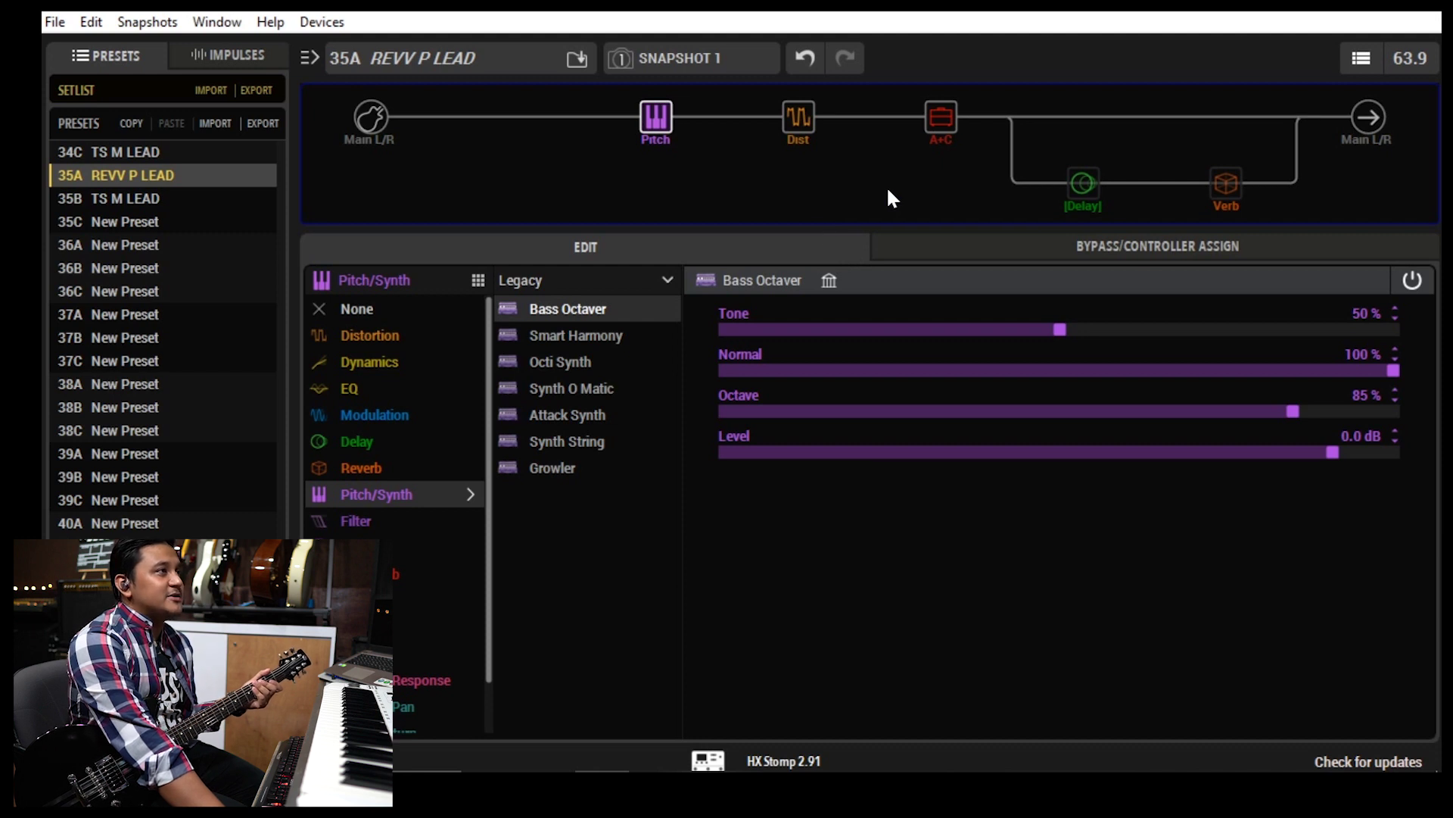
mouse_move(1065, 153)
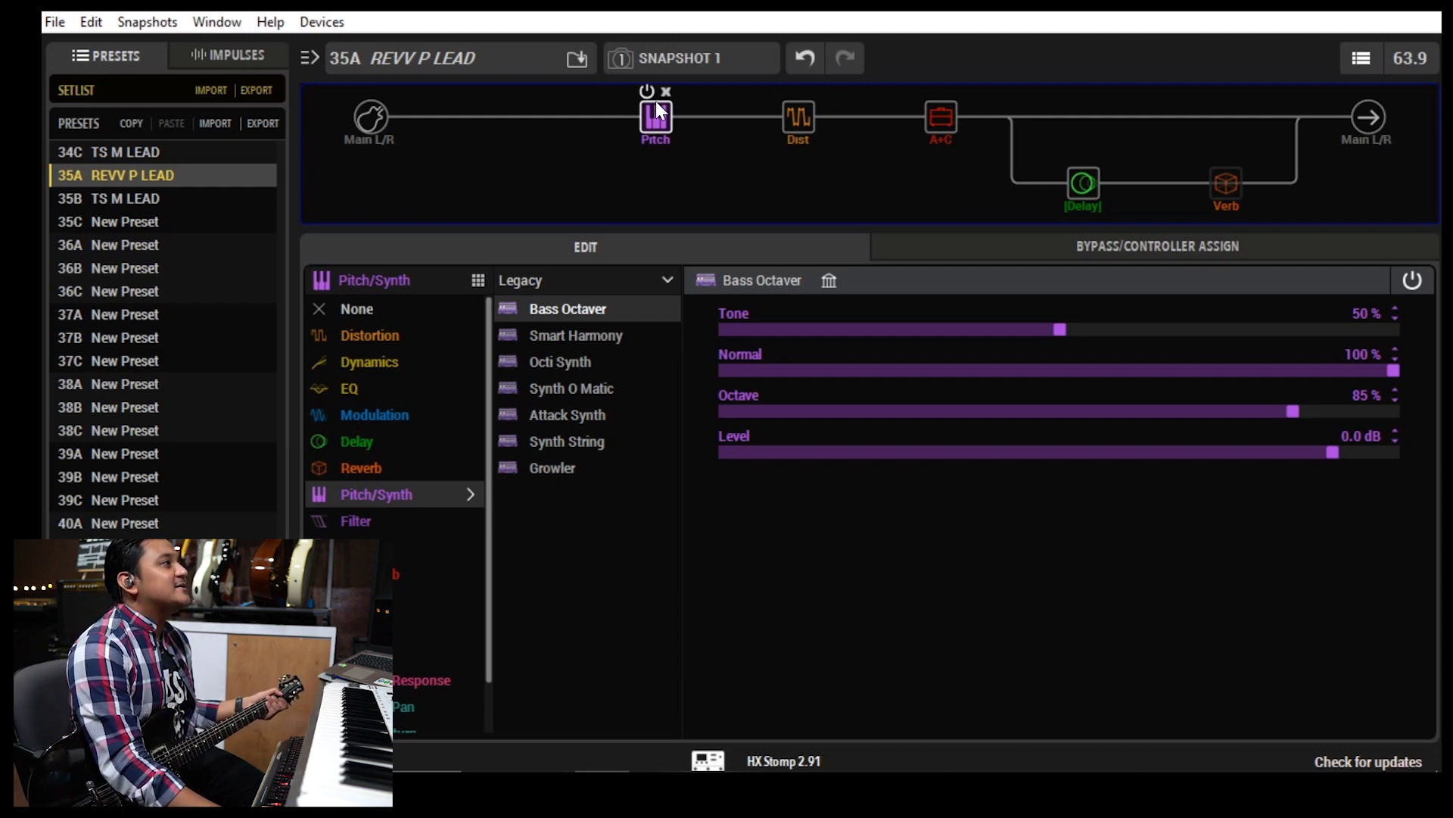
click(645, 90)
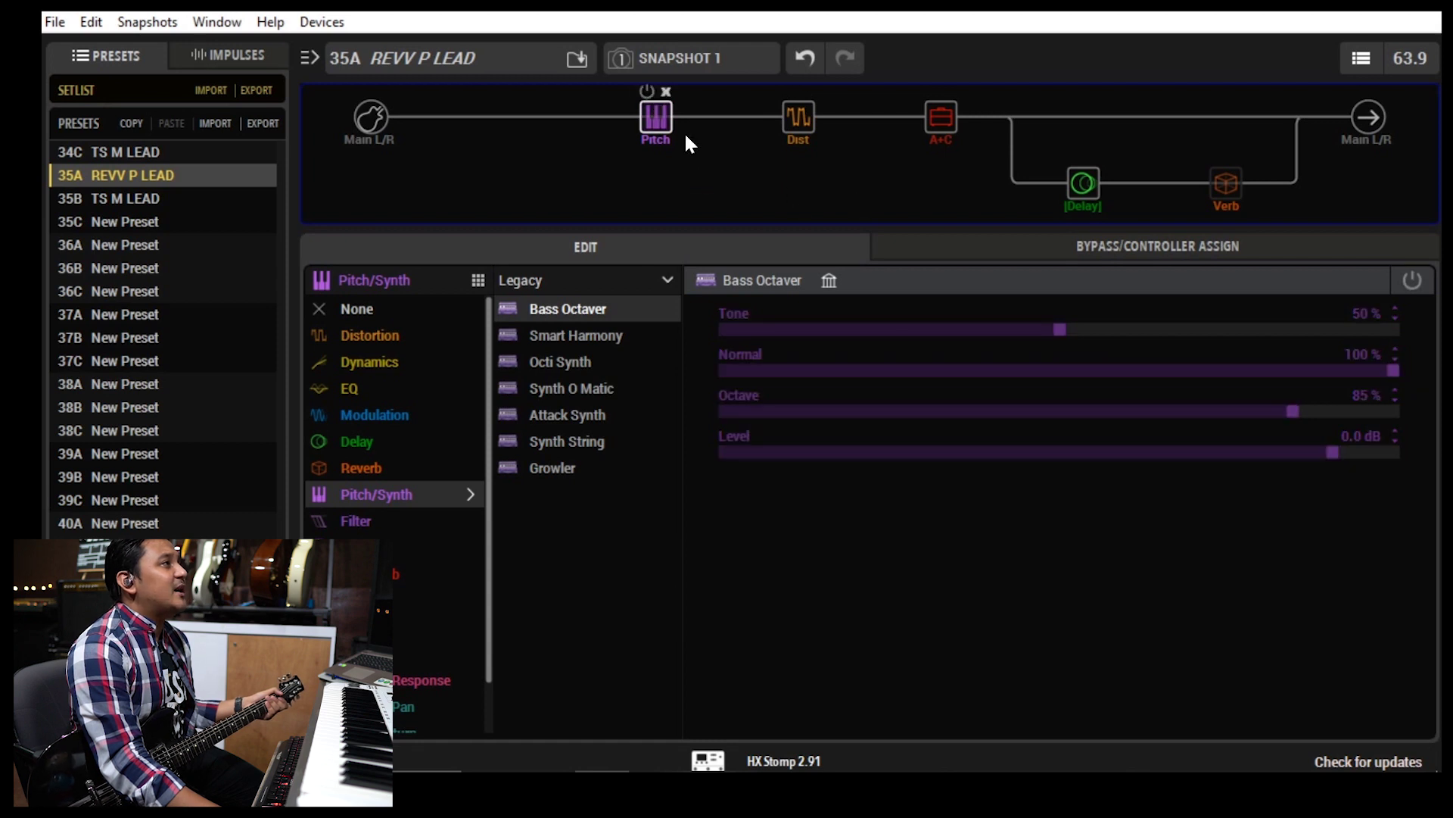
Inspect the bypass footswitch assignments of the Bass Octaver, Simple Delay and Revv Gen Purple blocks.
click(960, 252)
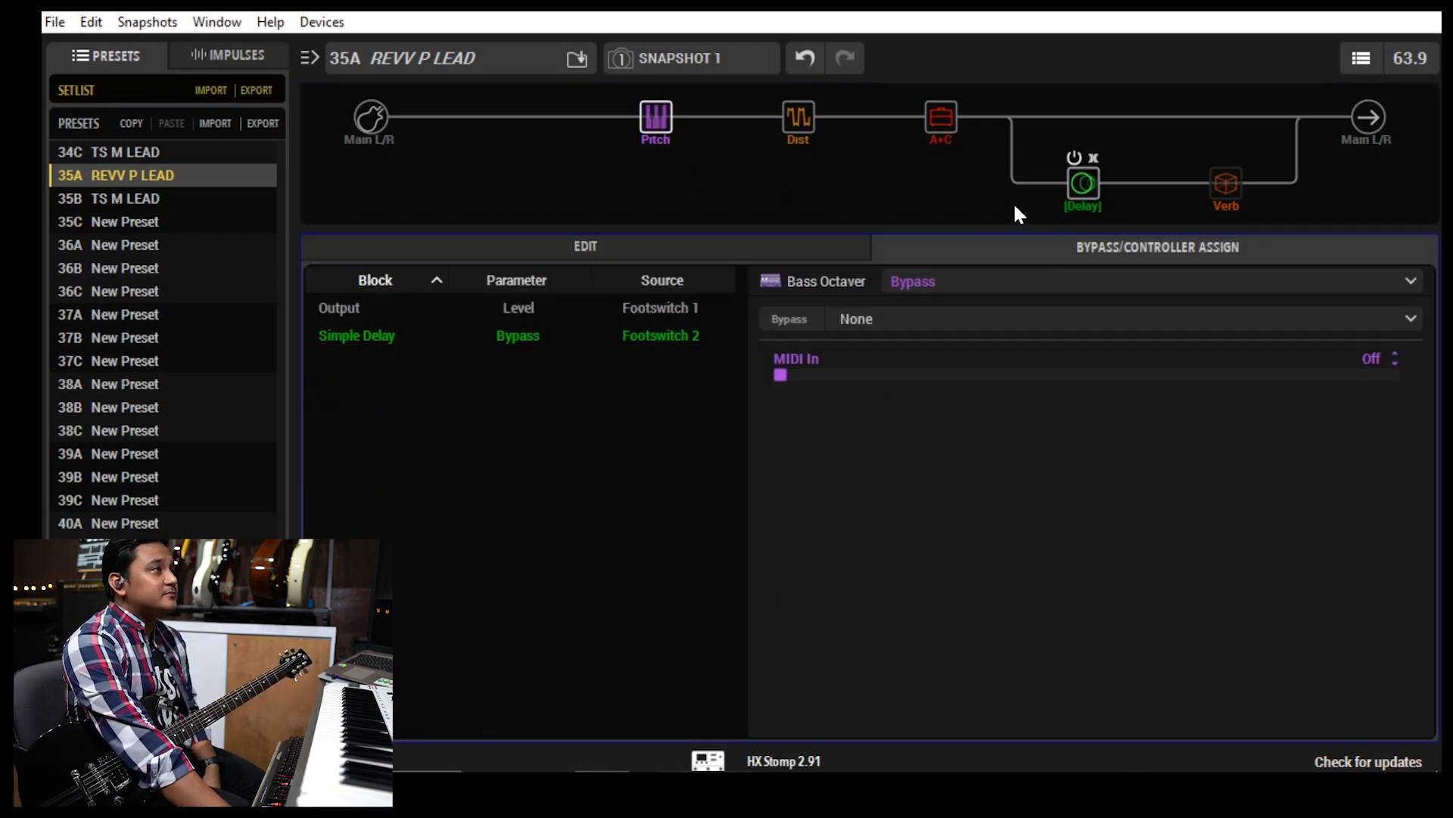
click(1083, 179)
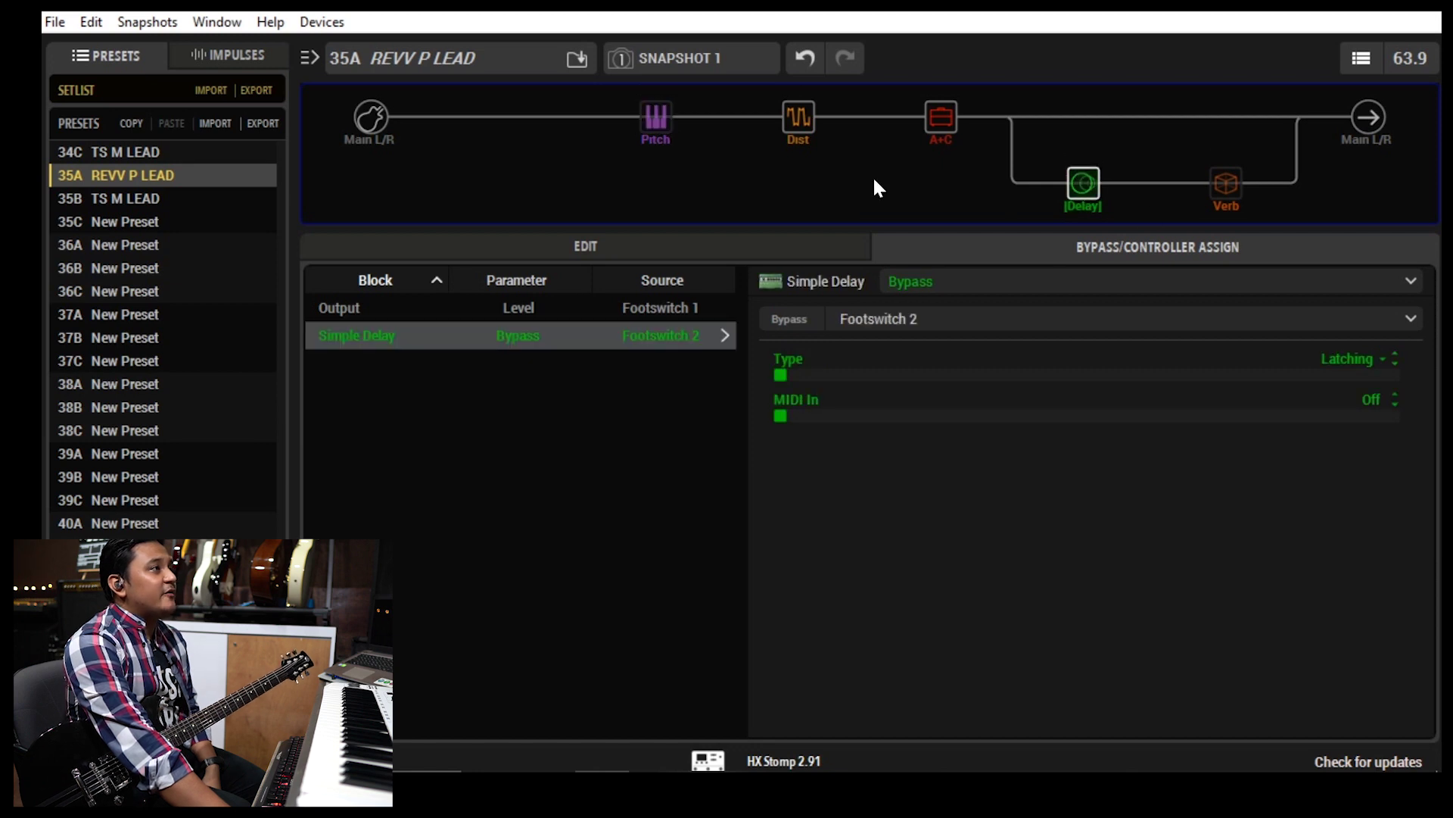
click(939, 121)
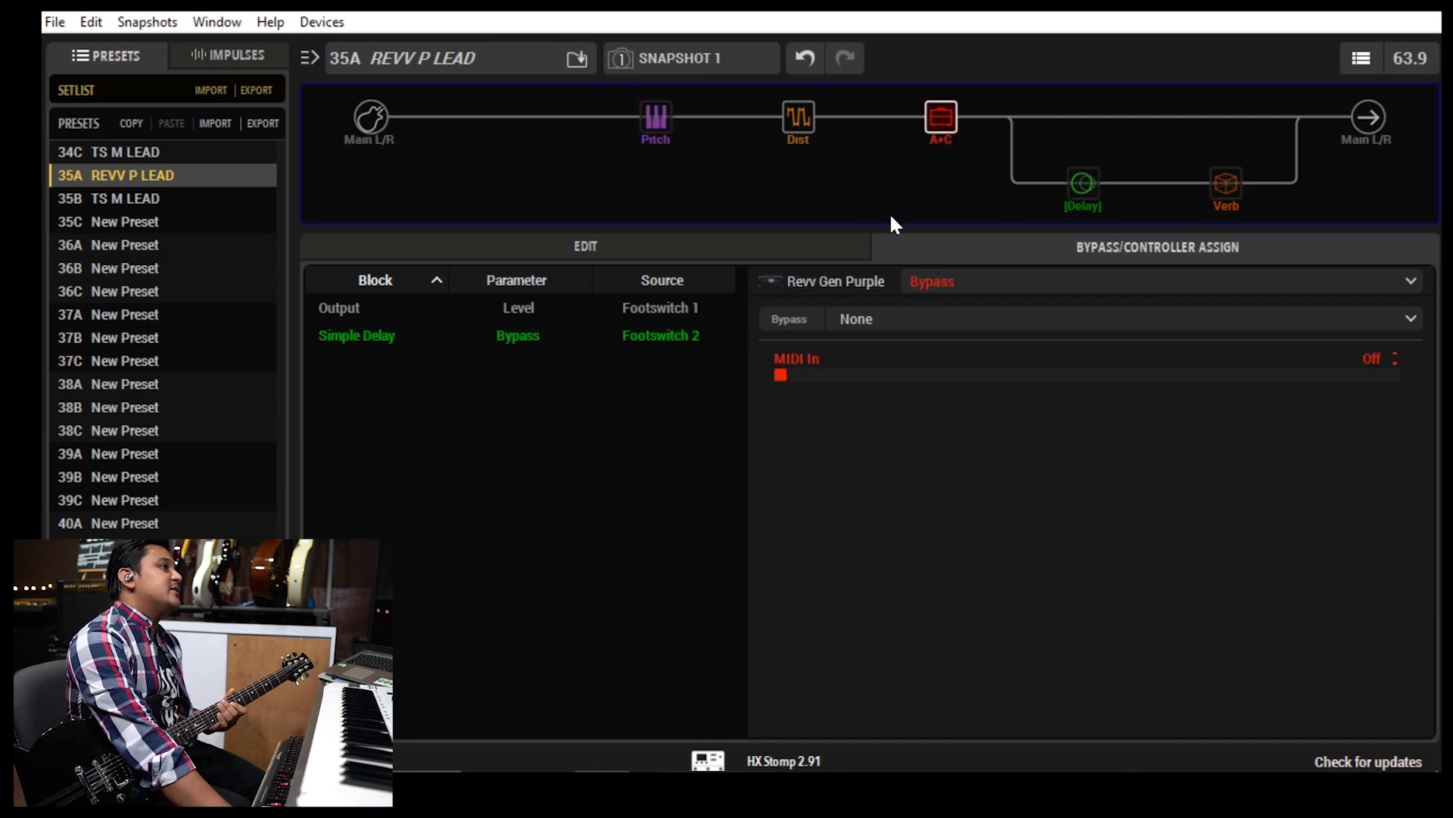
Examine the amp+cab block's Revv Gen Purple settings, 4x12 Cali V30 cab settings and lists of available models.
click(602, 247)
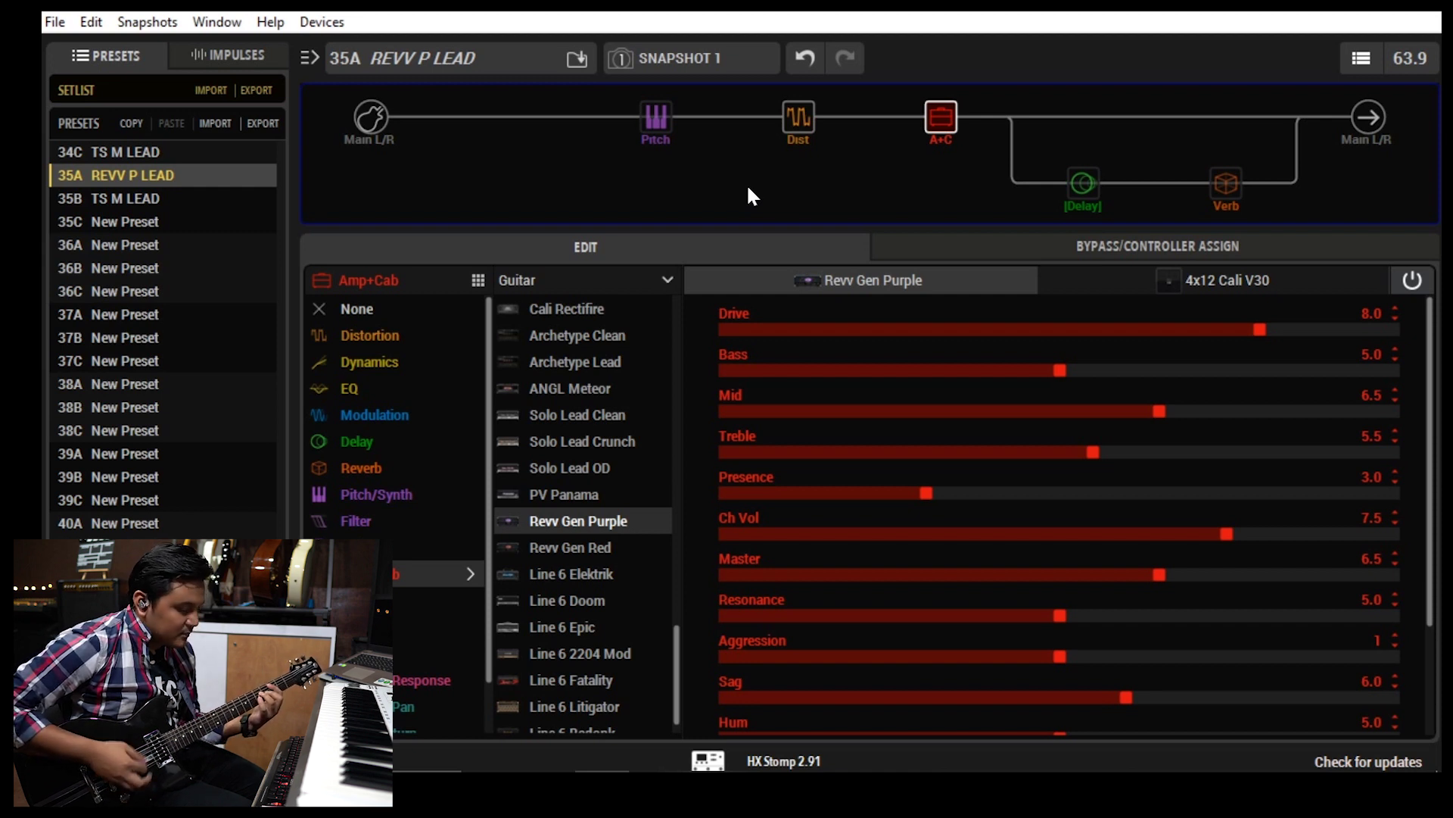
mouse_move(1044, 167)
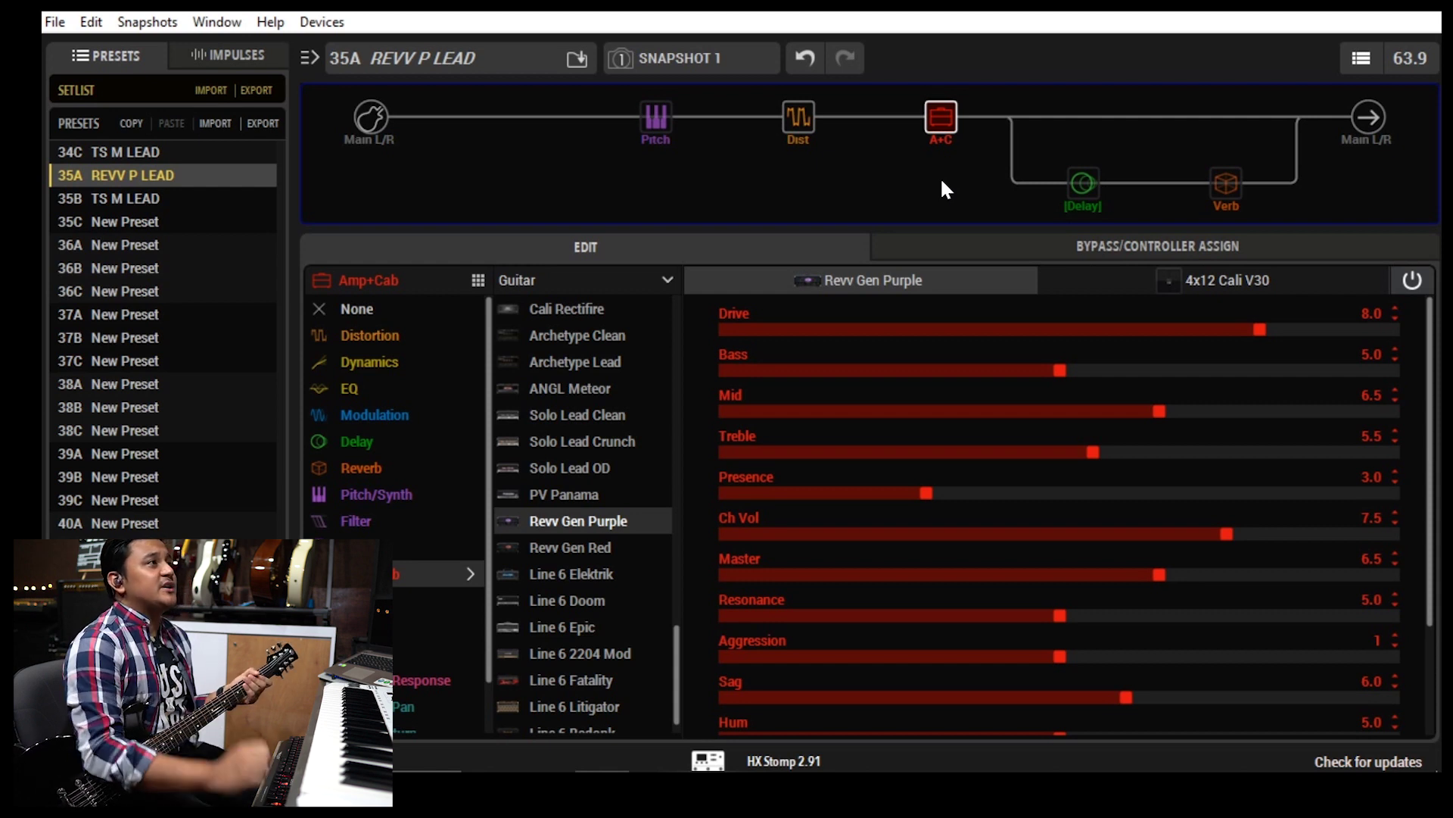
mouse_move(939, 133)
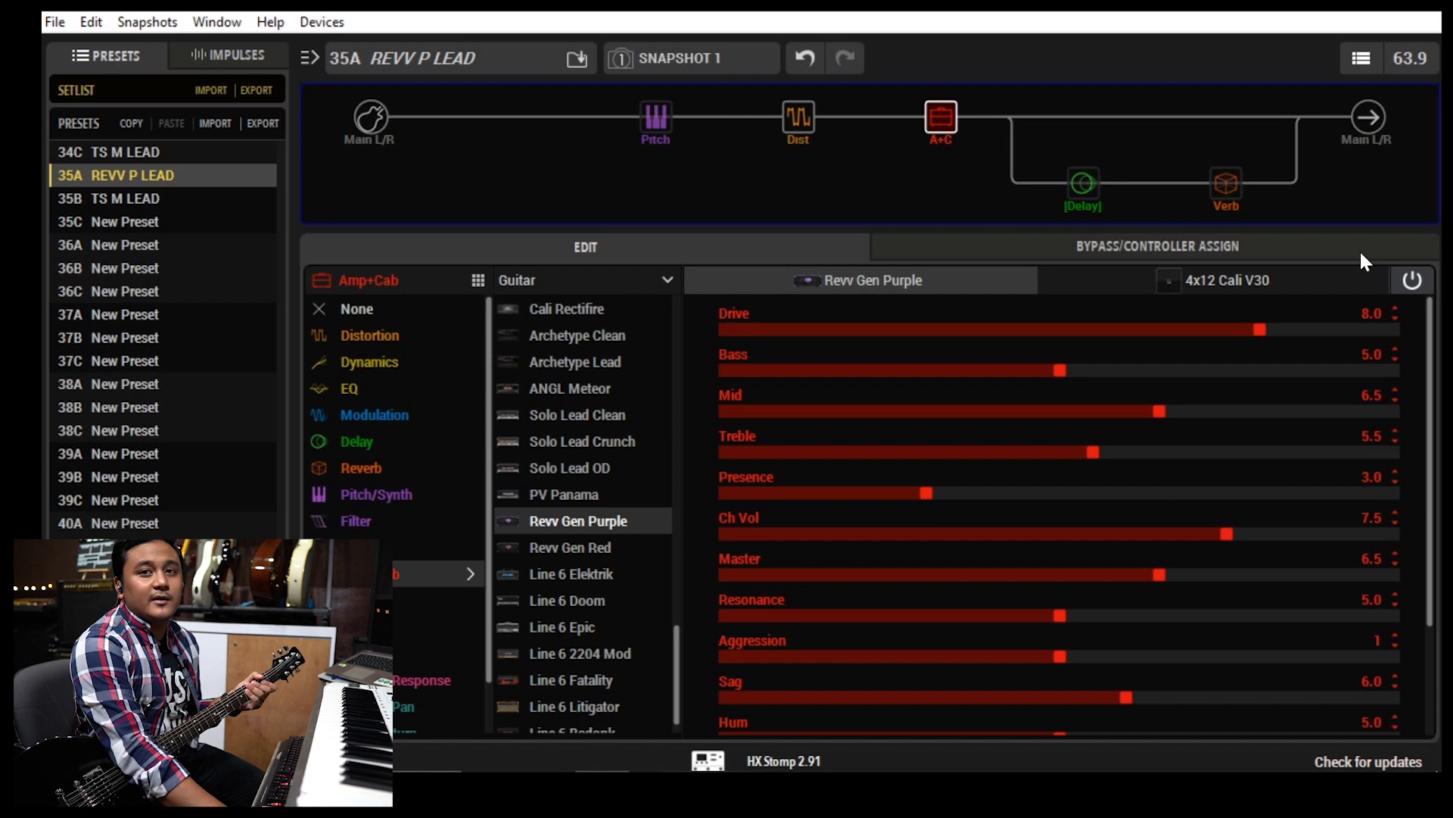
click(1226, 280)
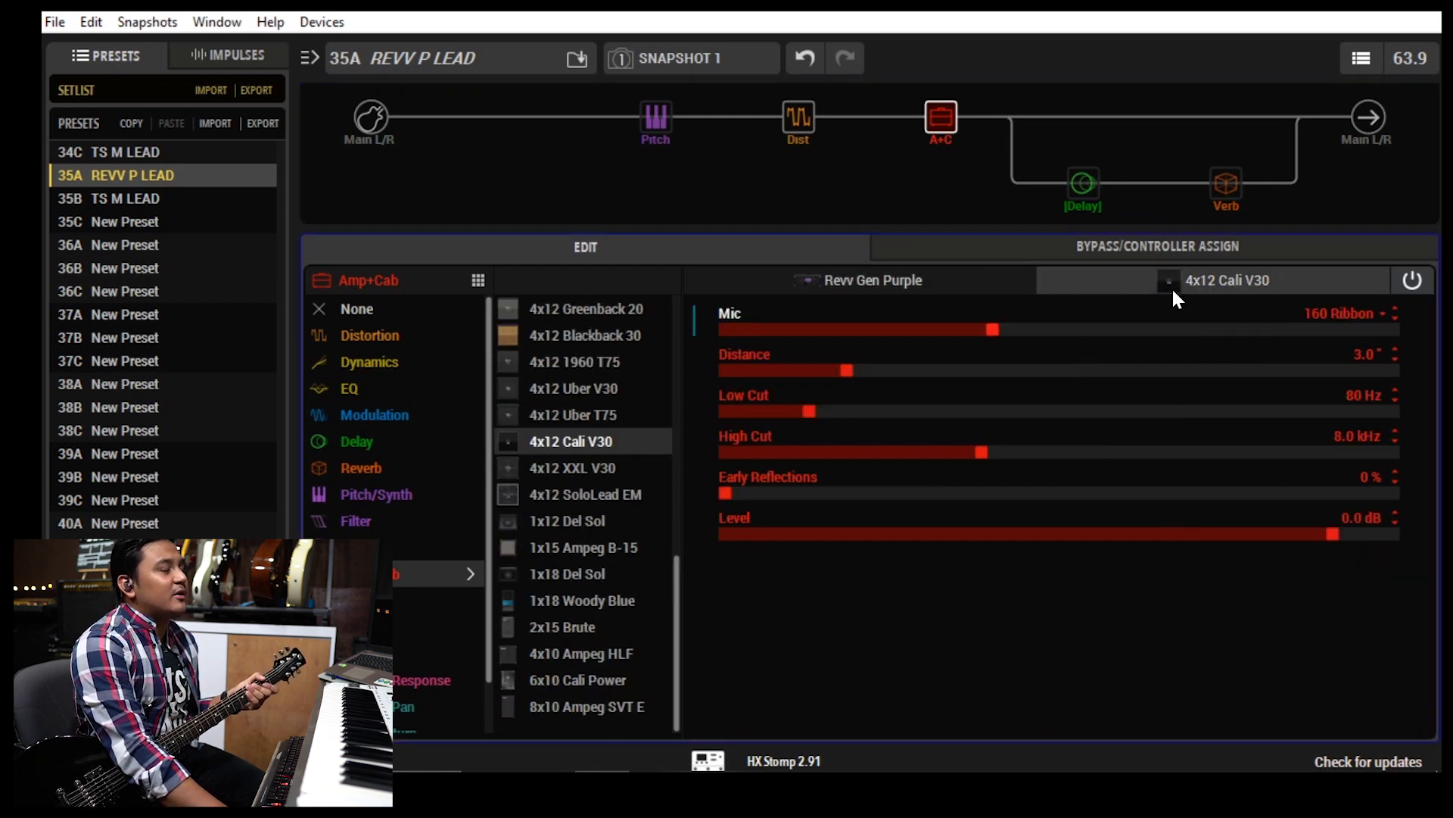
click(860, 282)
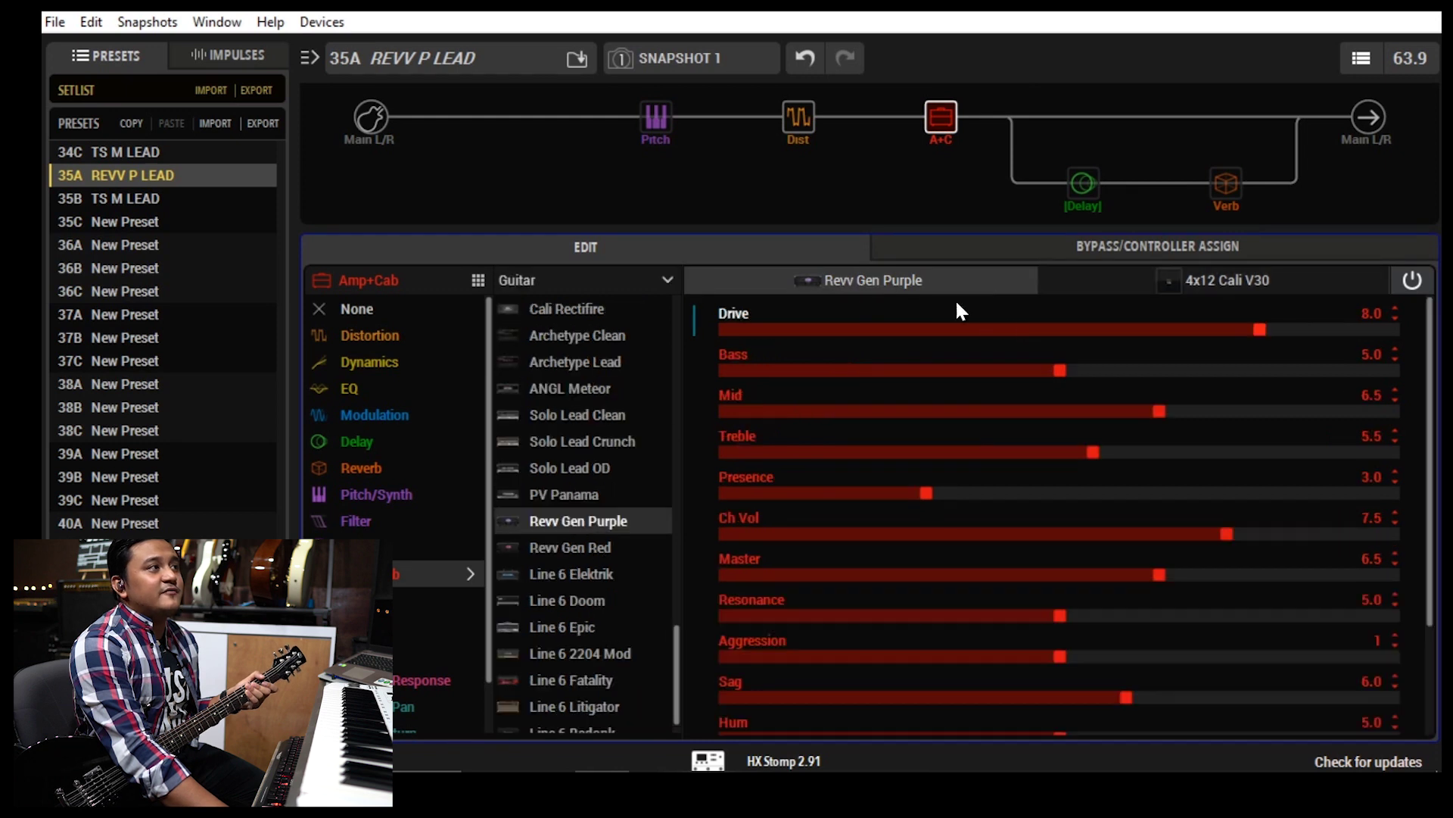
click(1209, 284)
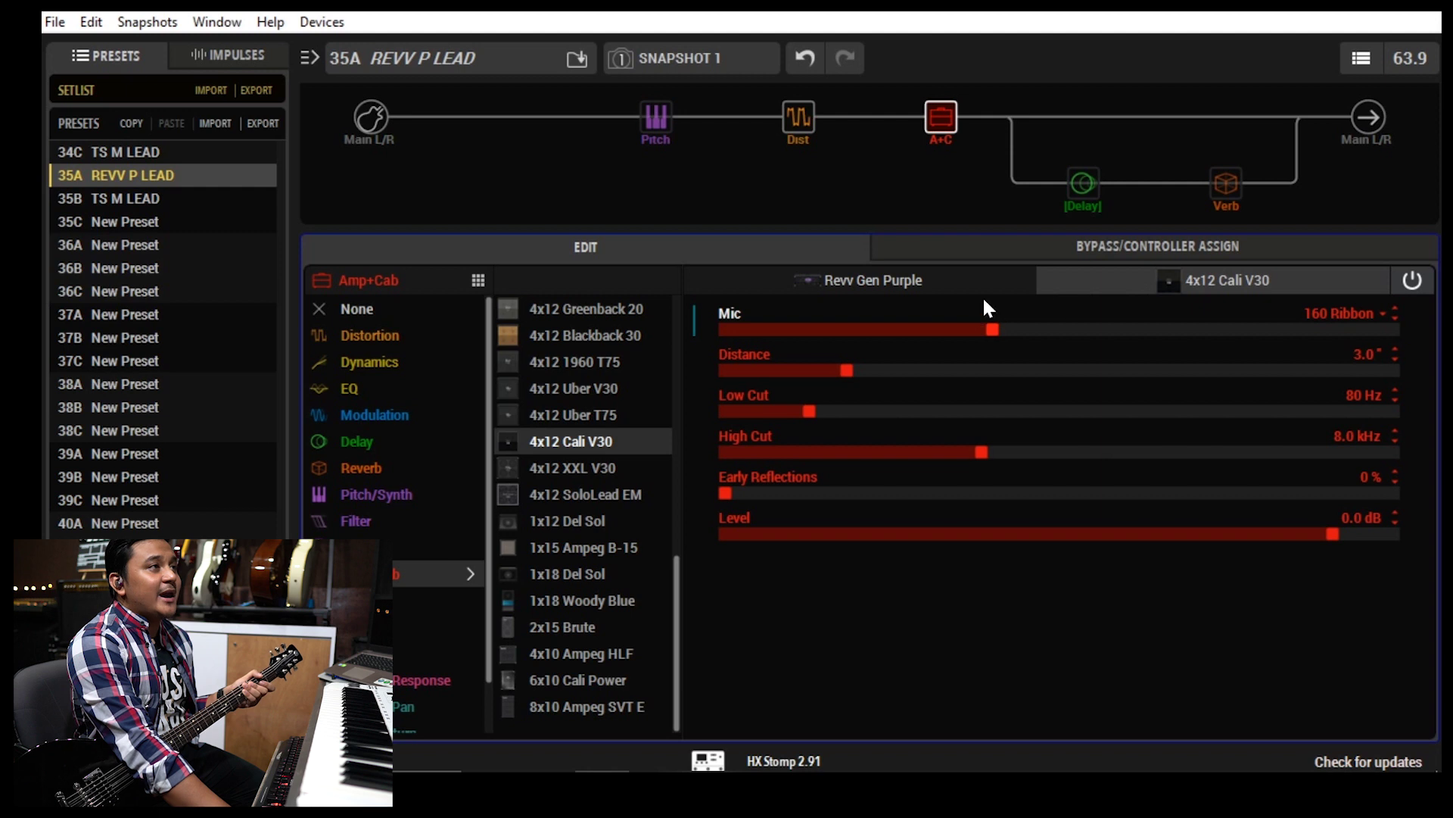
click(890, 277)
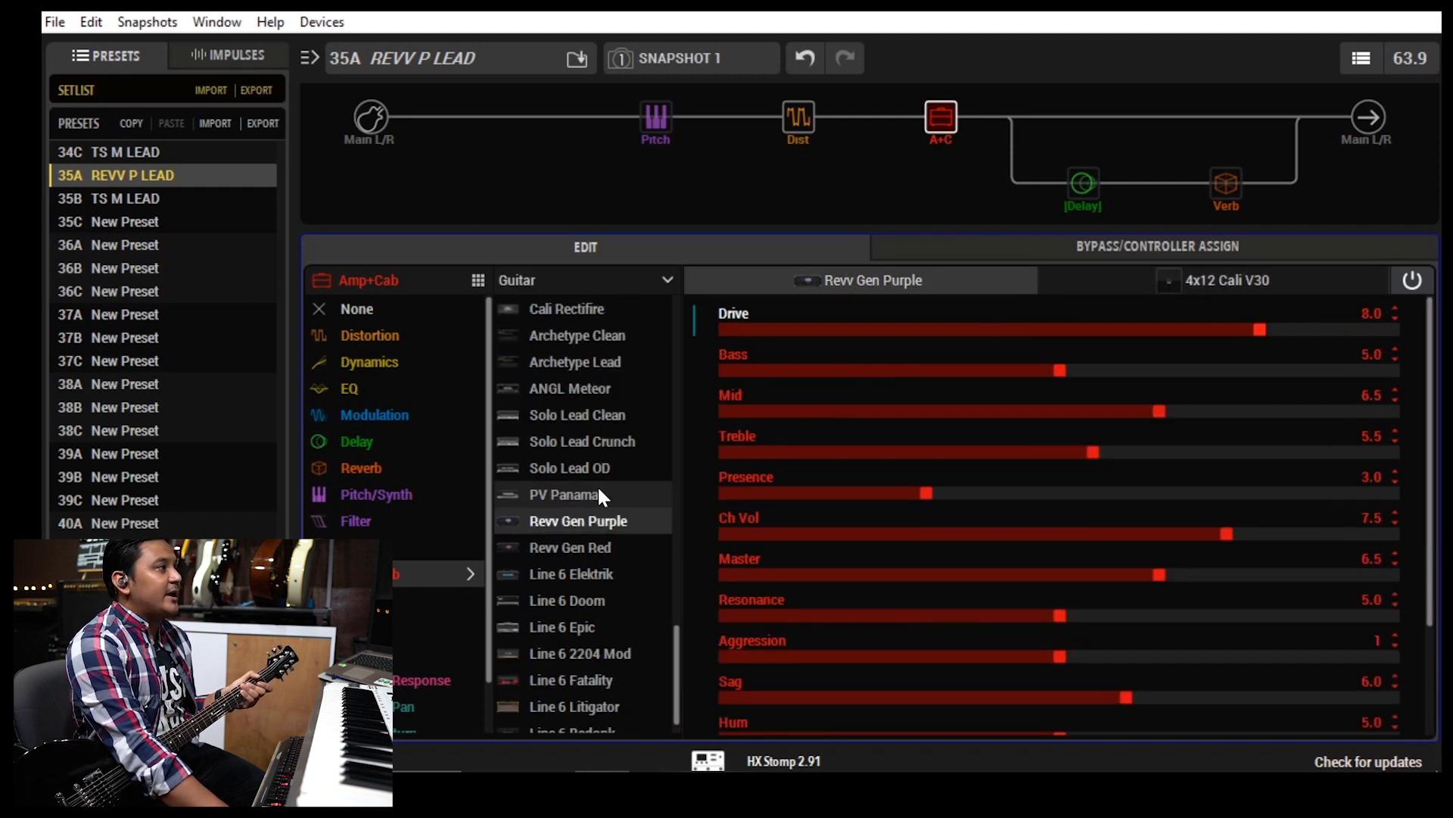
click(1224, 278)
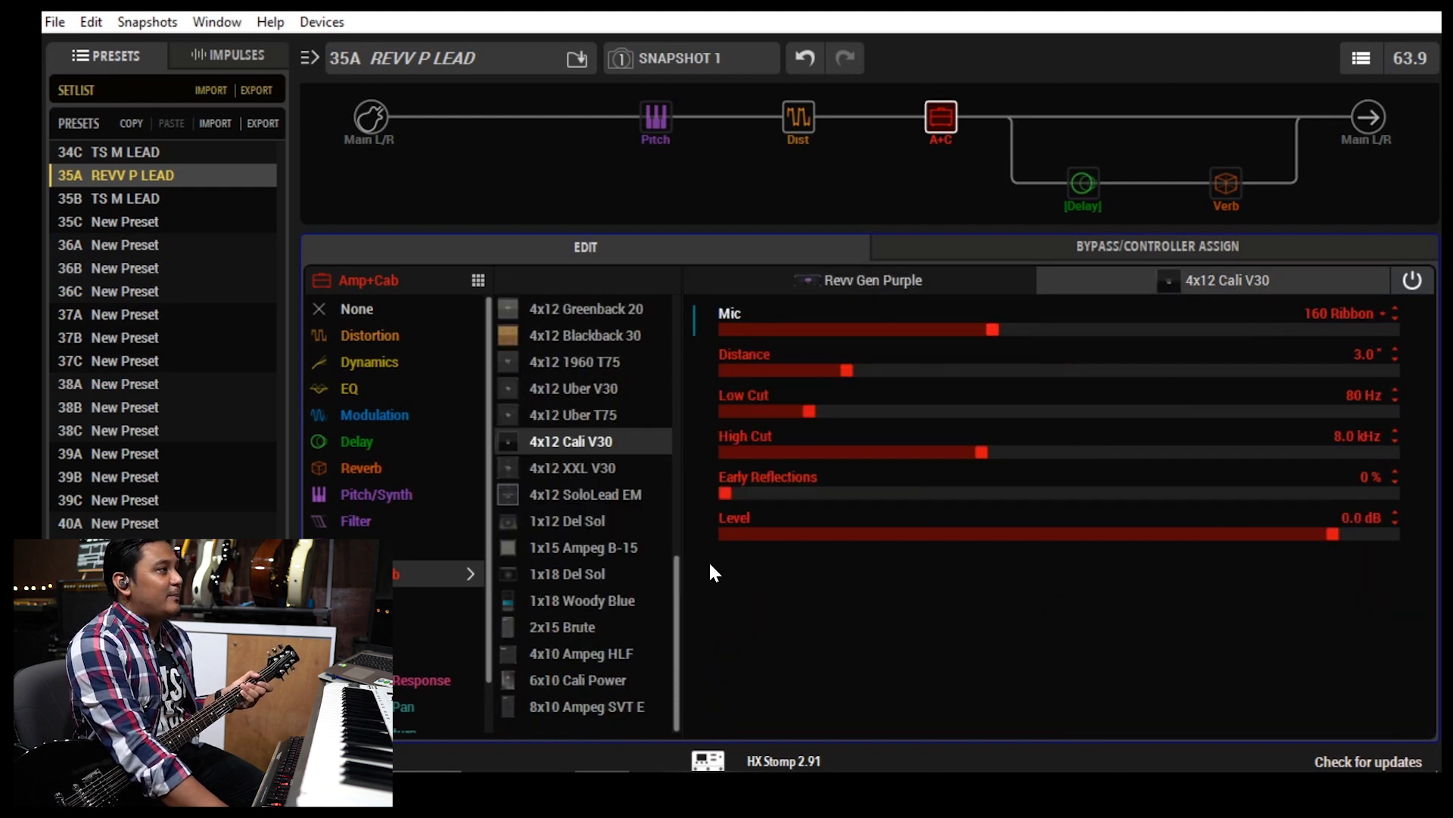
mouse_move(677, 573)
mouse_down()
mouse_move(683, 292)
mouse_move(684, 630)
mouse_move(684, 302)
mouse_move(680, 602)
mouse_up()
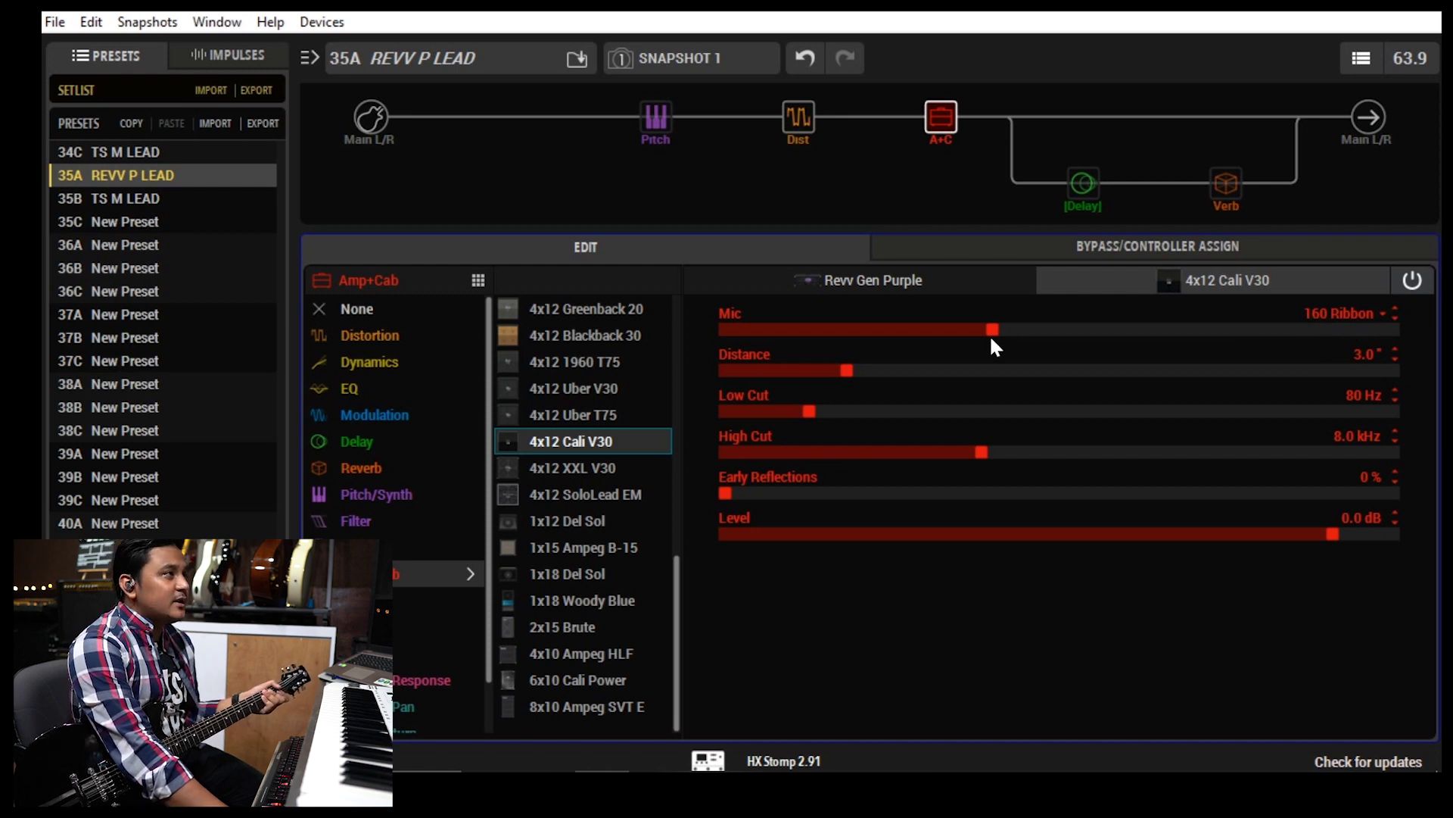
Review the 4x12 Cali V30 cab's mic choices and Distance range, keeping the 160 Ribbon and the 3.0" distance.
click(1363, 312)
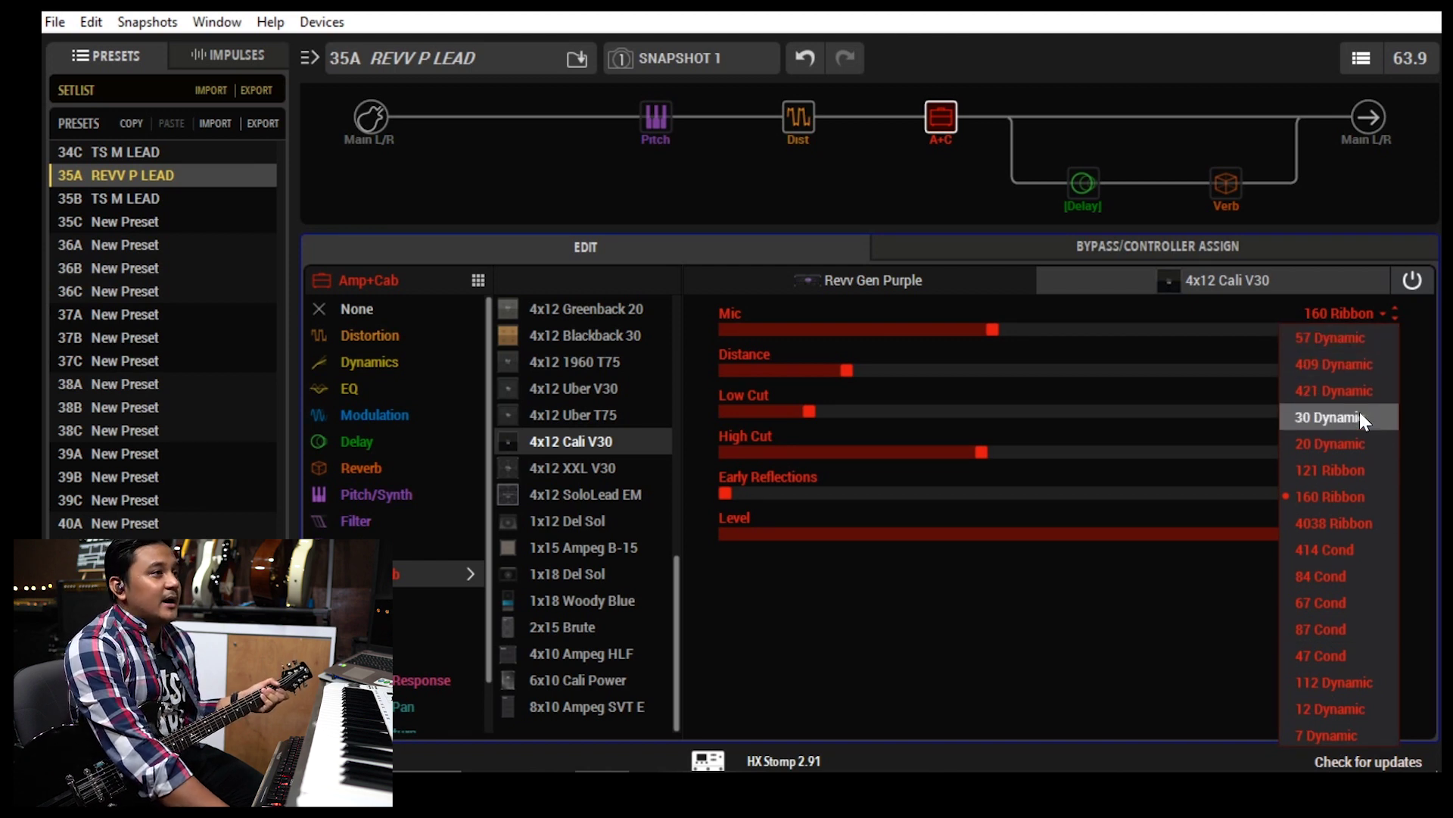
click(1164, 573)
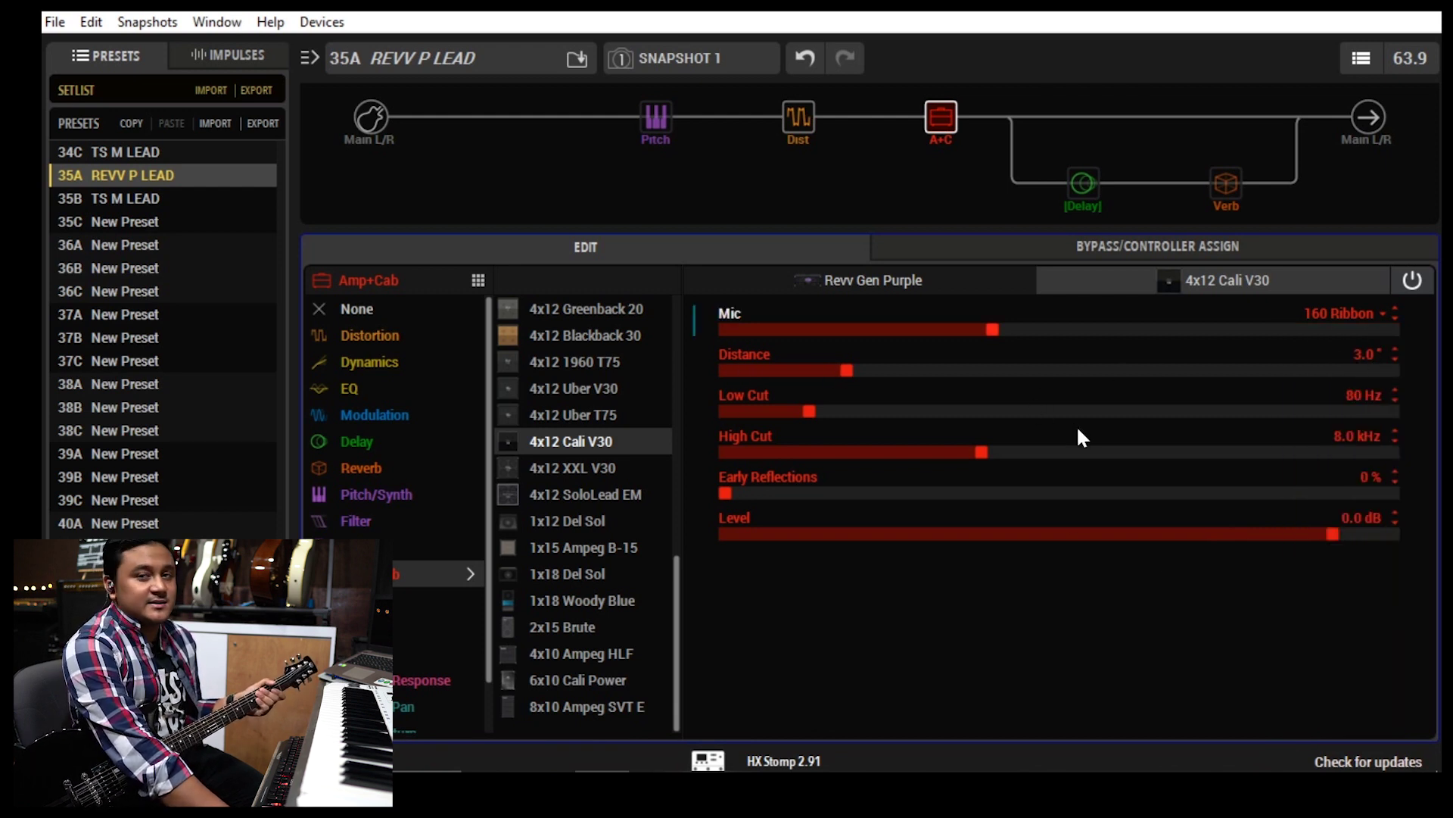
drag(846, 375, 717, 370)
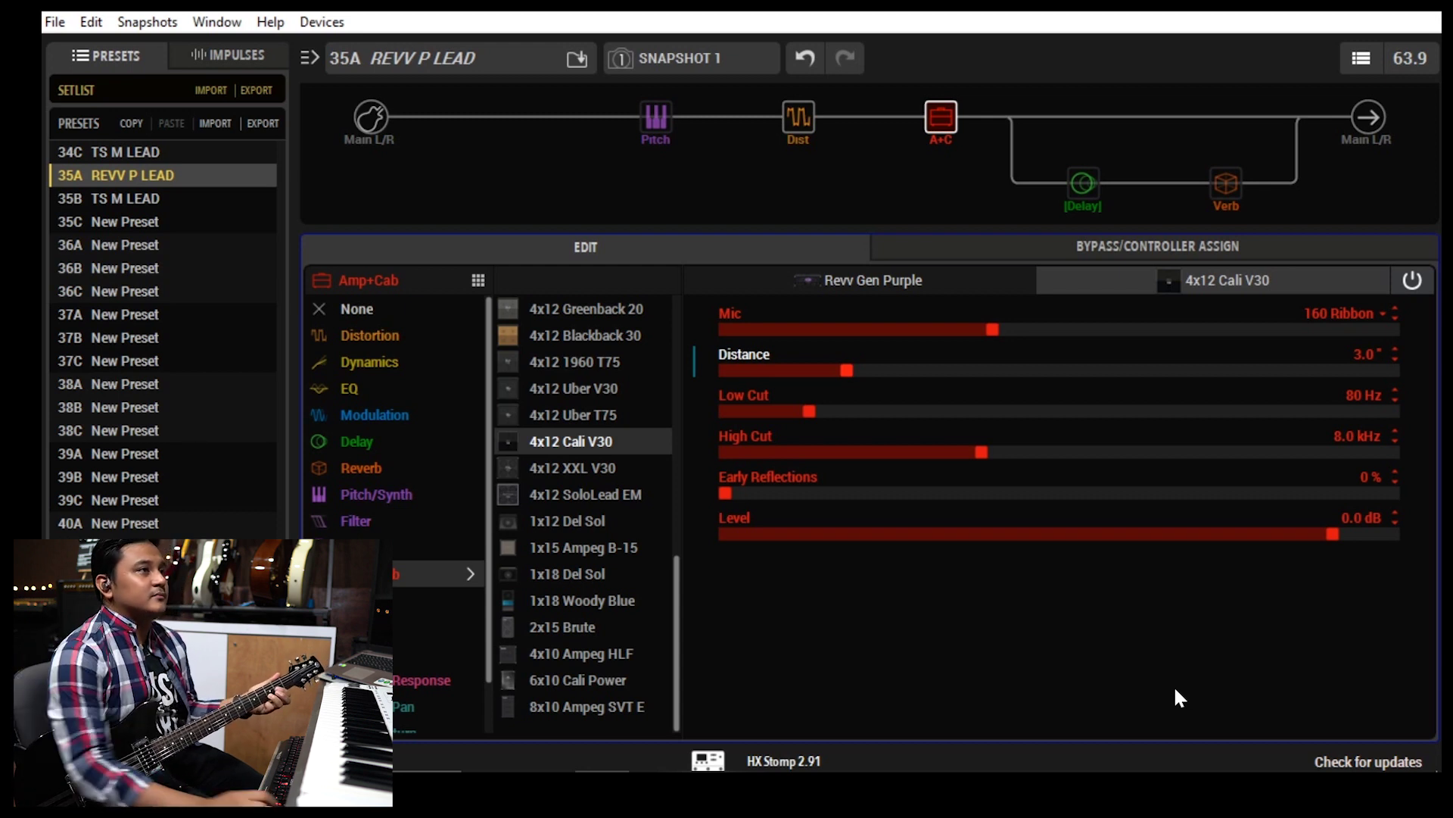
Audition the 57 Dynamic, 409 Dynamic and 421 Dynamic mics on the 4x12 Cali V30 cab, and return to the 160 Ribbon.
click(1351, 318)
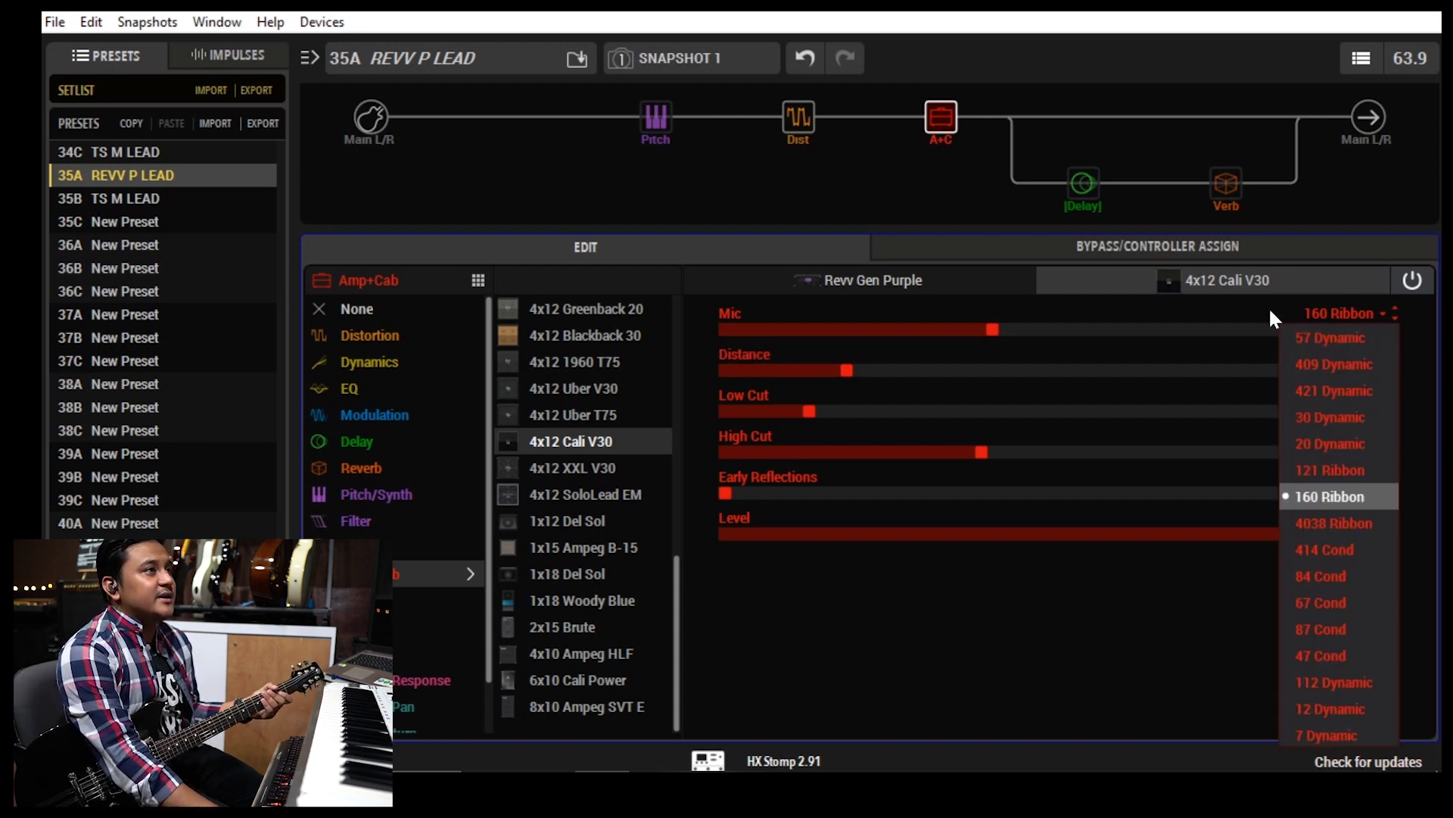
click(1360, 337)
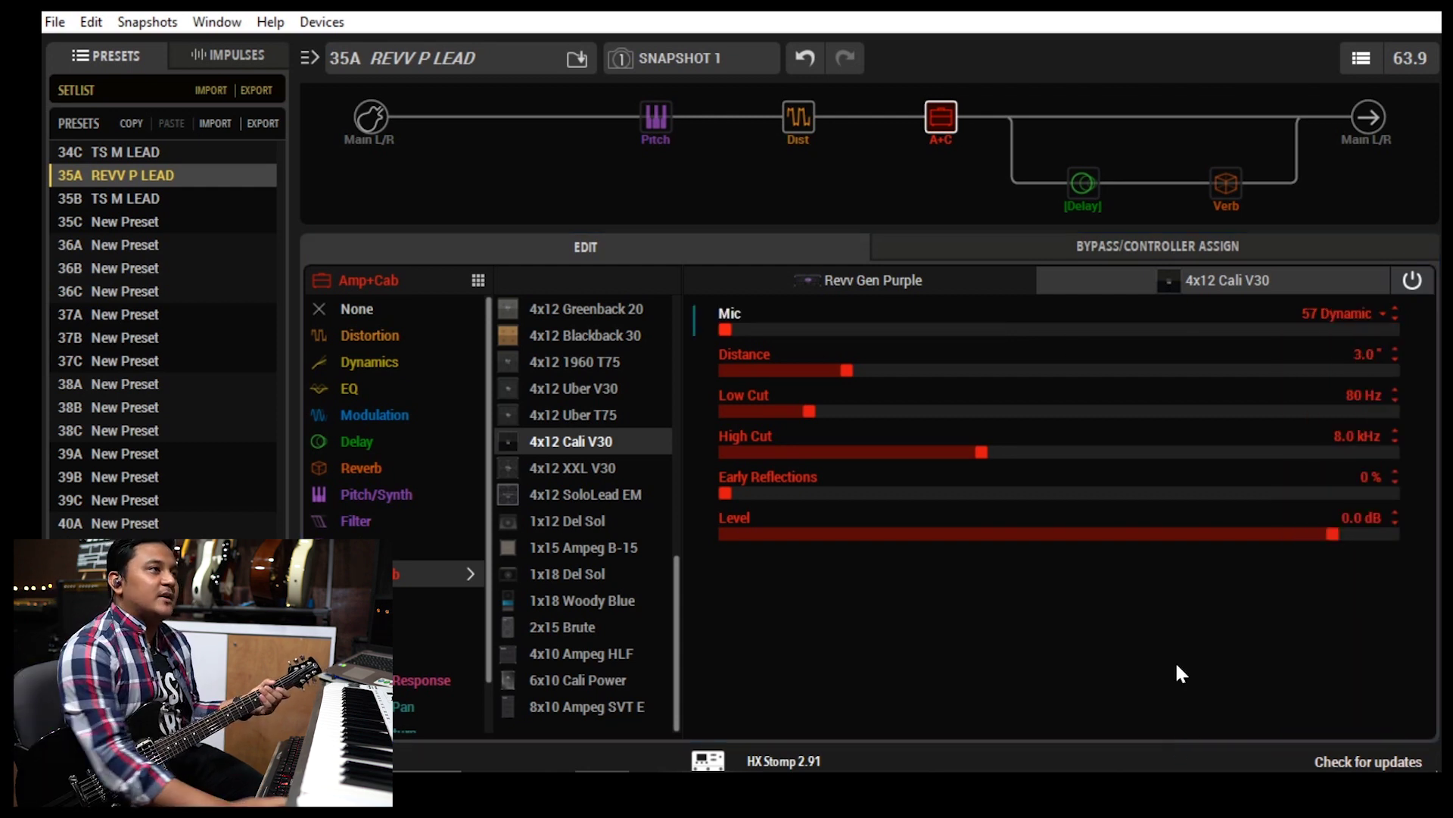
click(1316, 310)
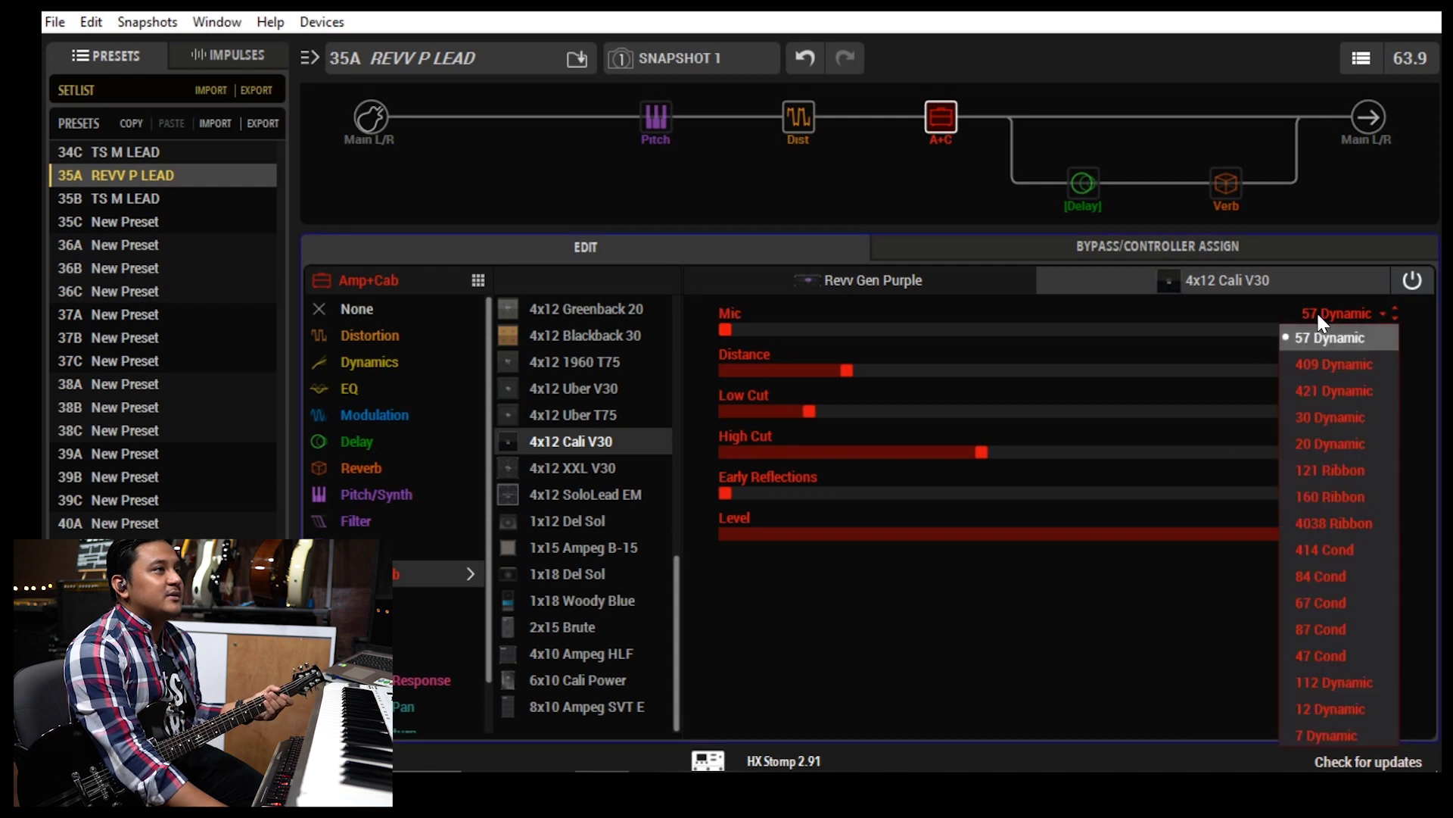
click(1324, 361)
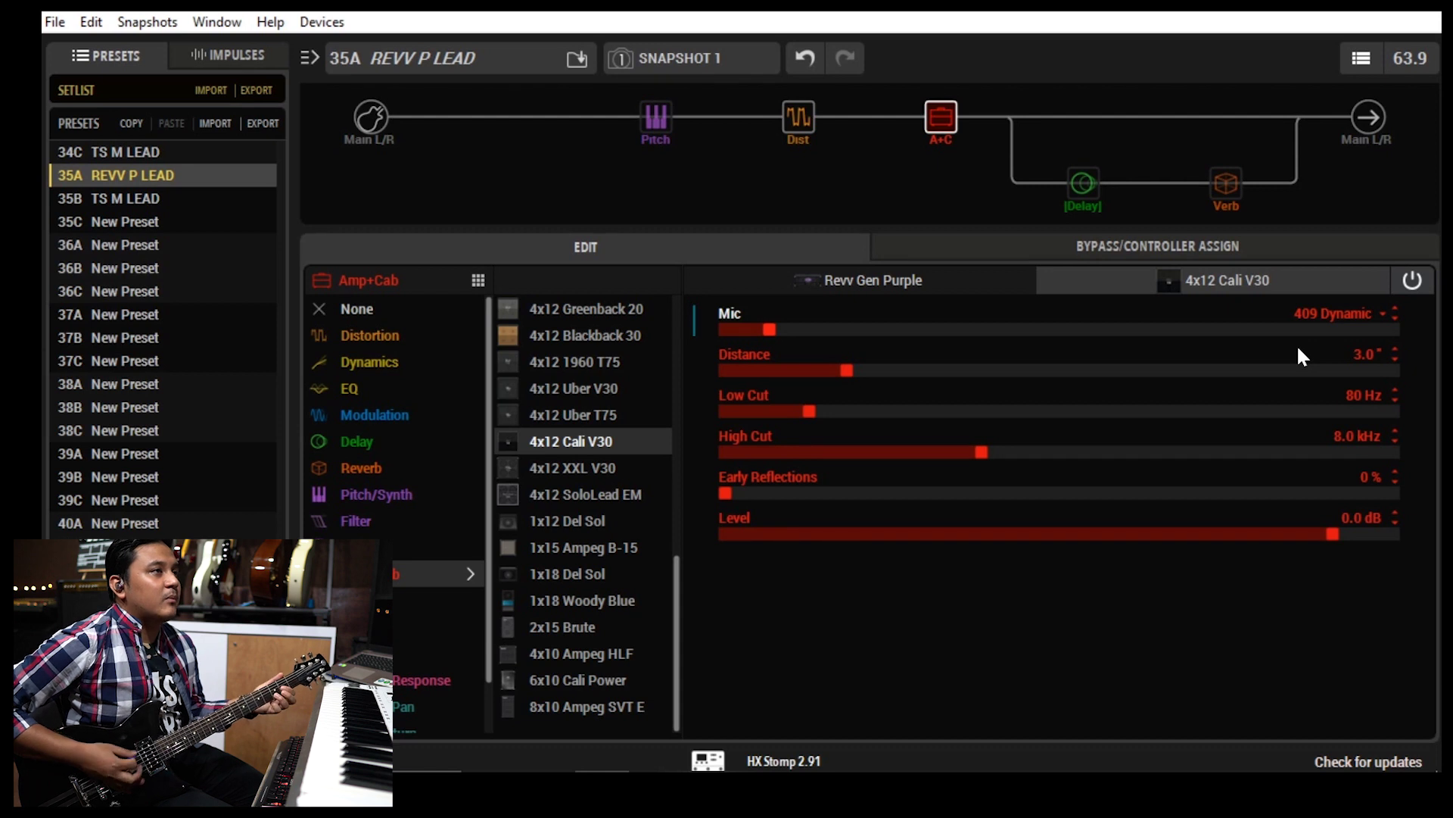
click(1361, 306)
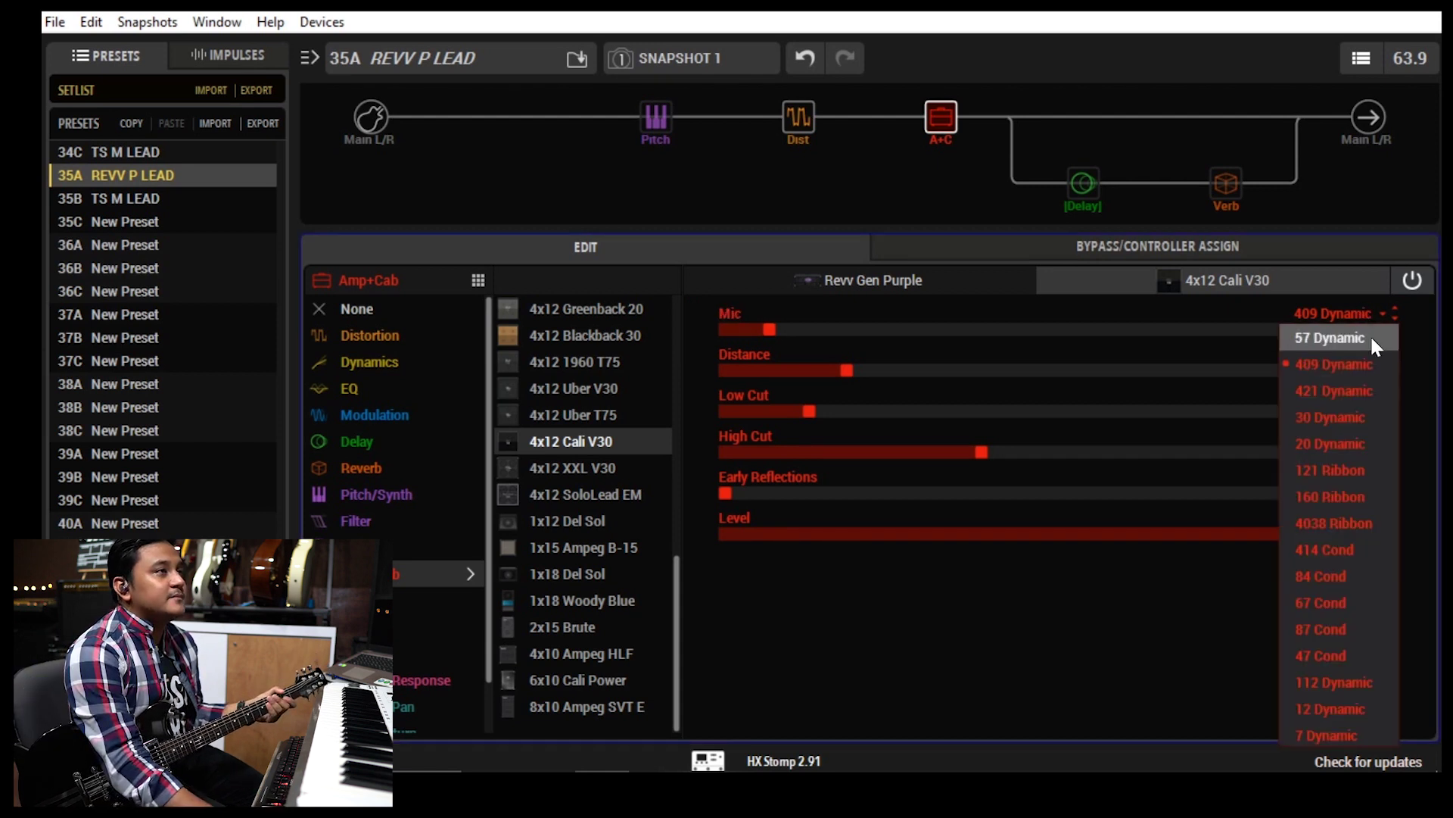
click(1357, 385)
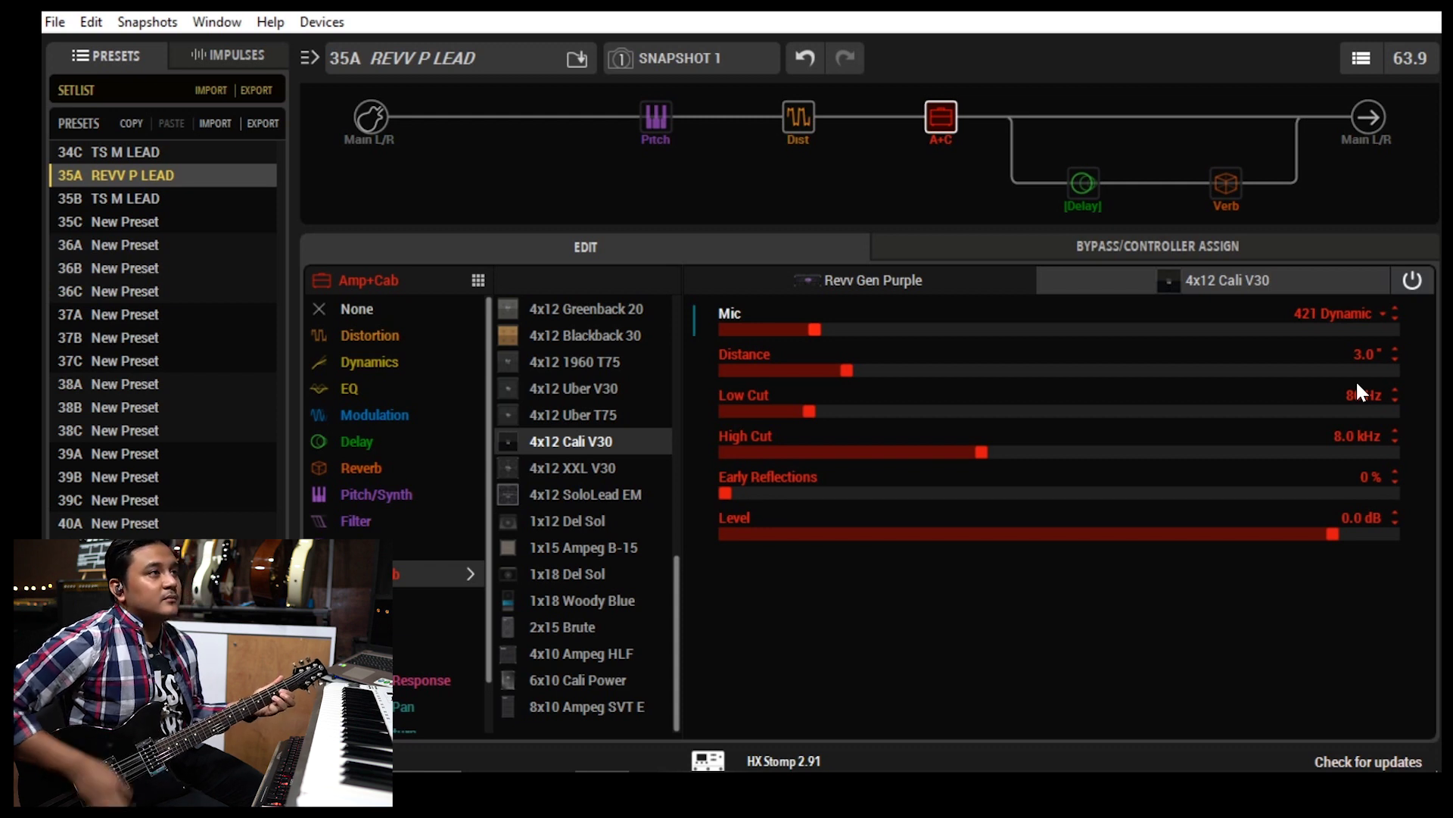
click(1381, 315)
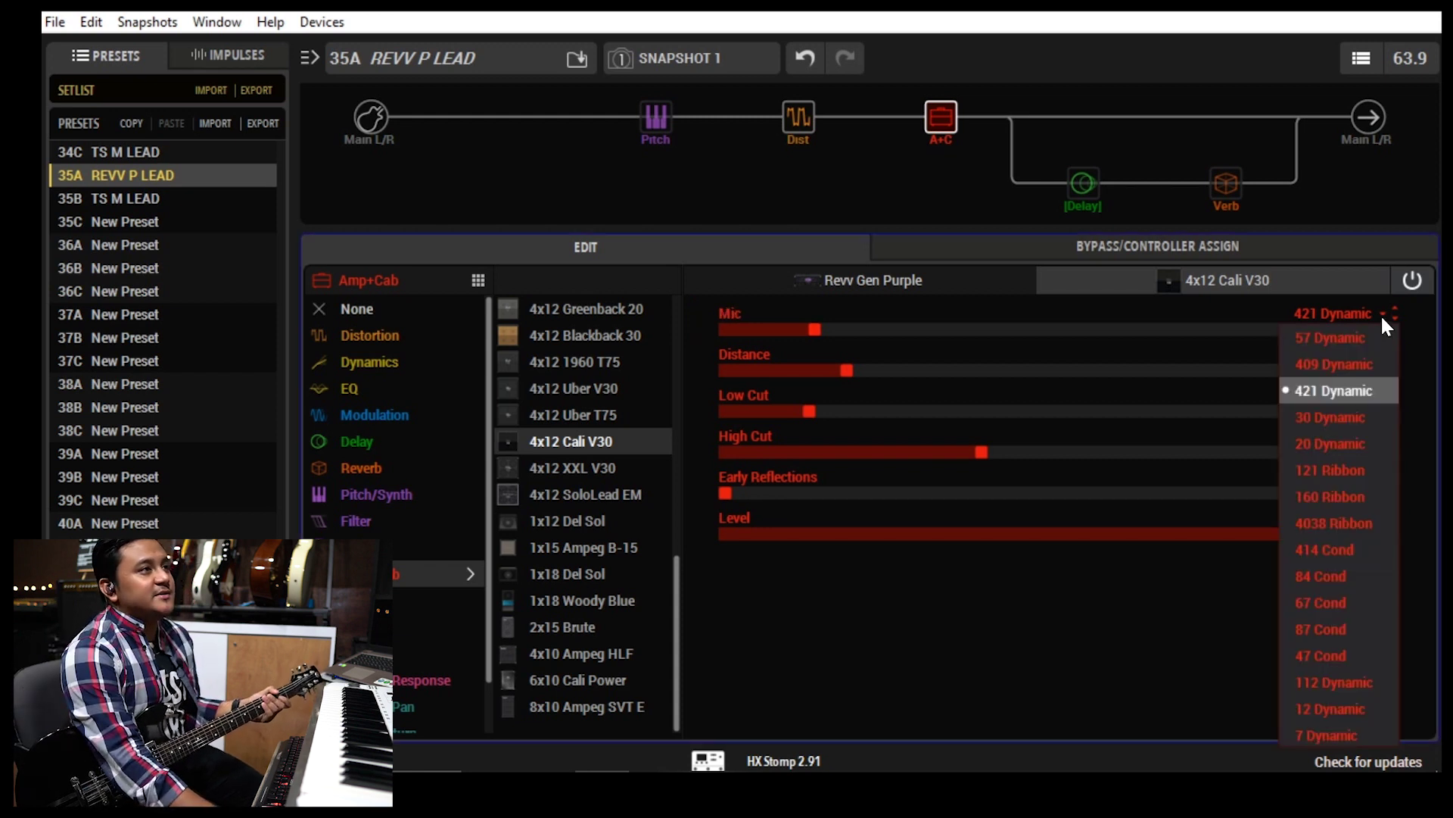
click(1305, 485)
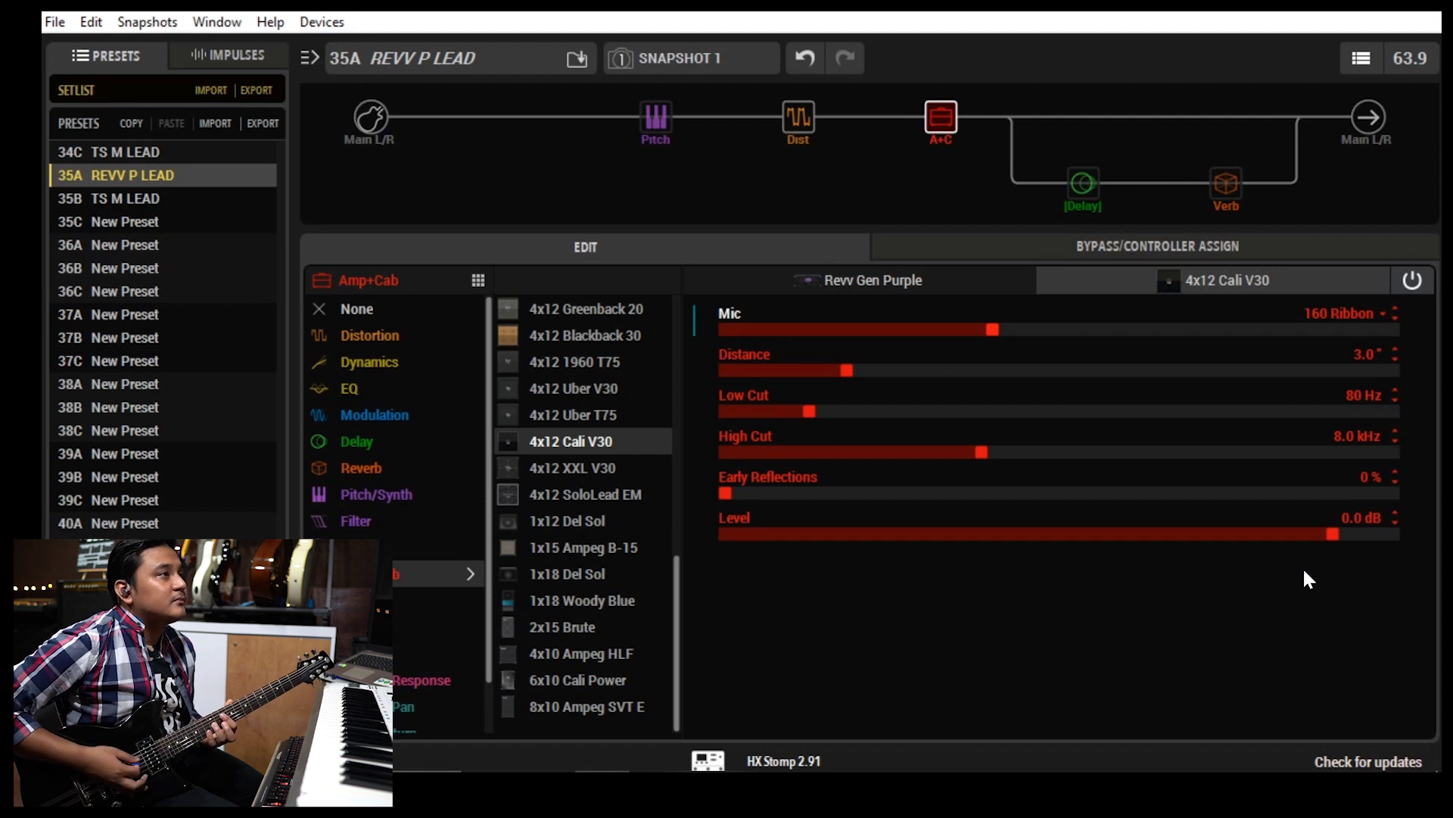
Switch on the Simple Delay and Bass Octaver blocks.
click(1074, 156)
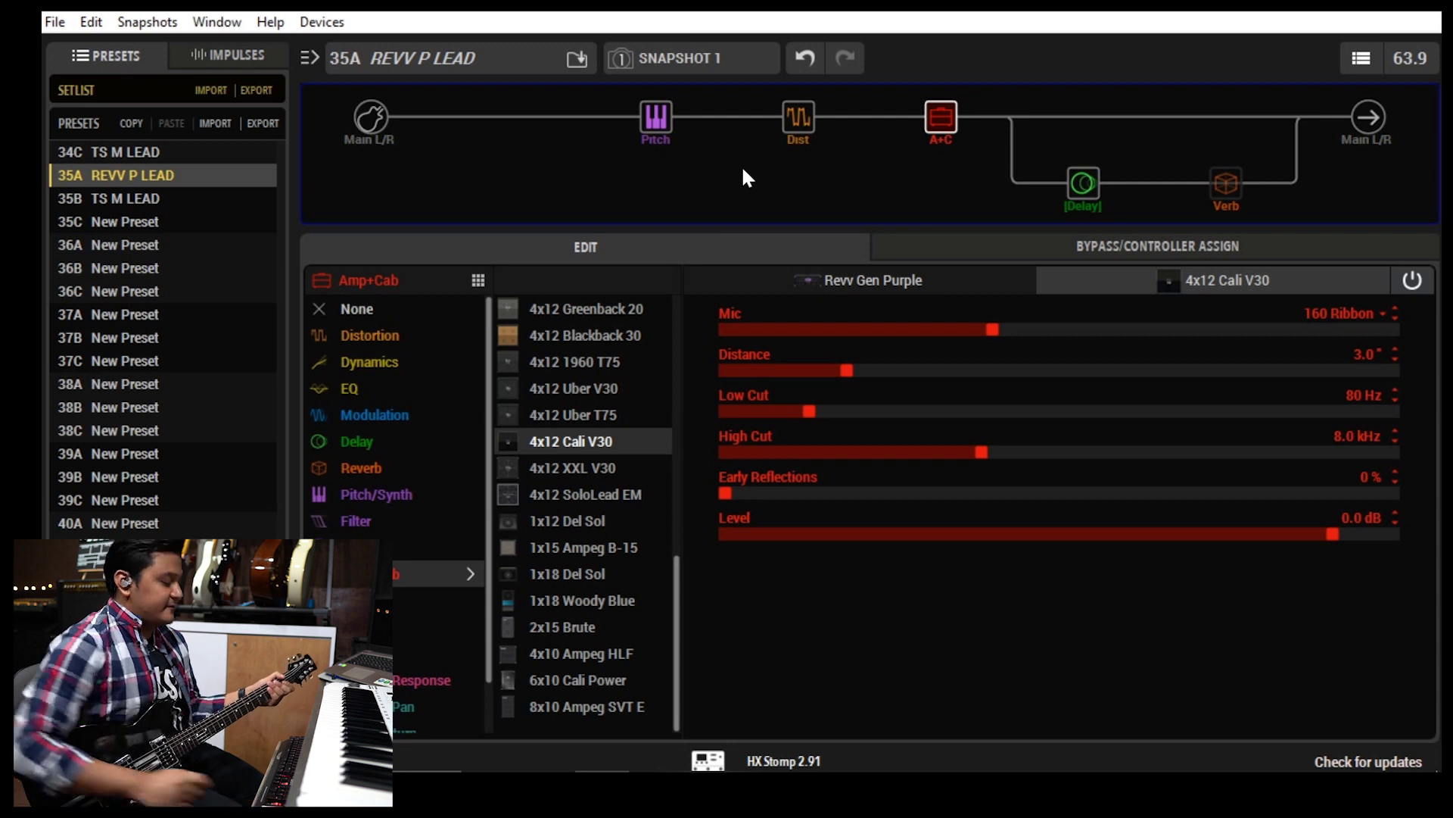